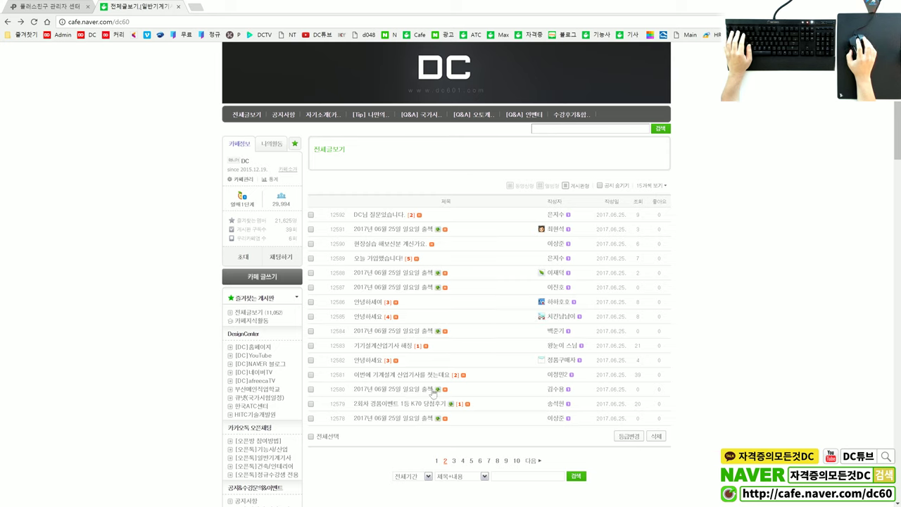
Browse the cafe's 기계설계 산업기사 job post and the hatching question post, returning to the list.
left_click(432, 376)
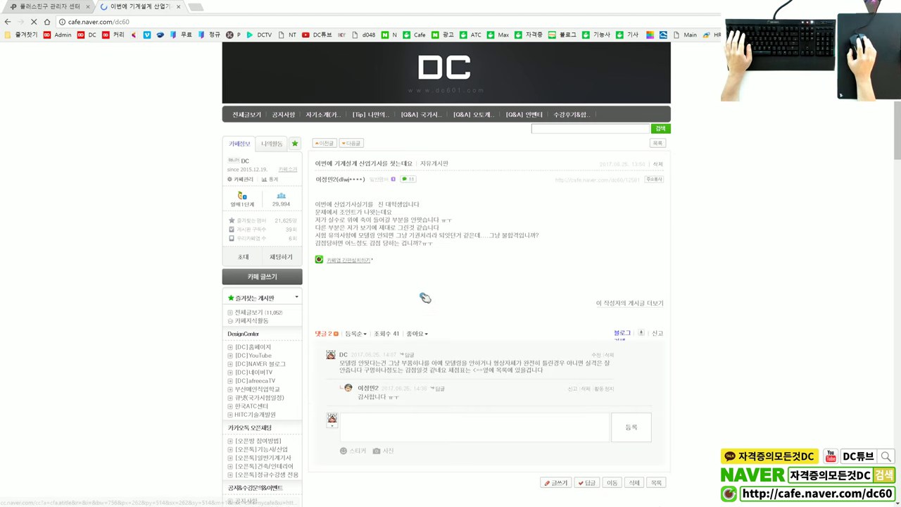
scroll(409, 278, "down", 1)
scroll(392, 258, "up", 1)
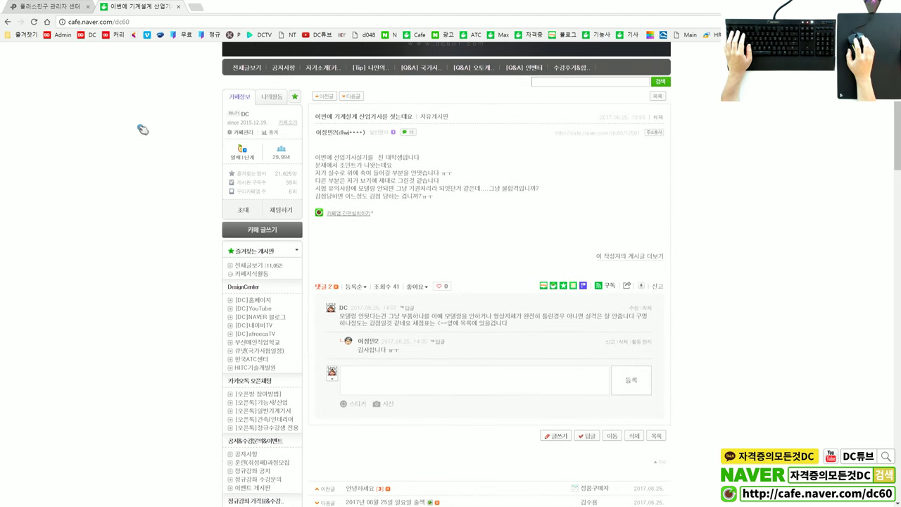
left_click(12, 22)
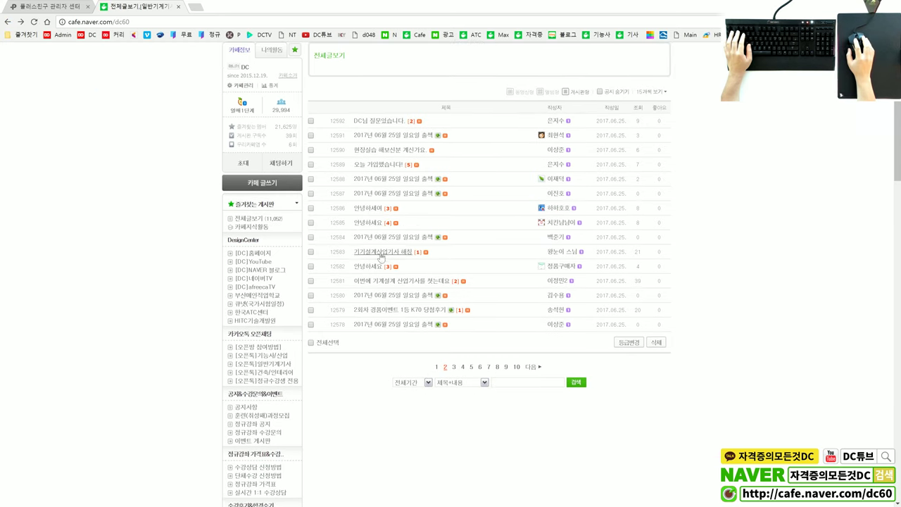
left_click(386, 255)
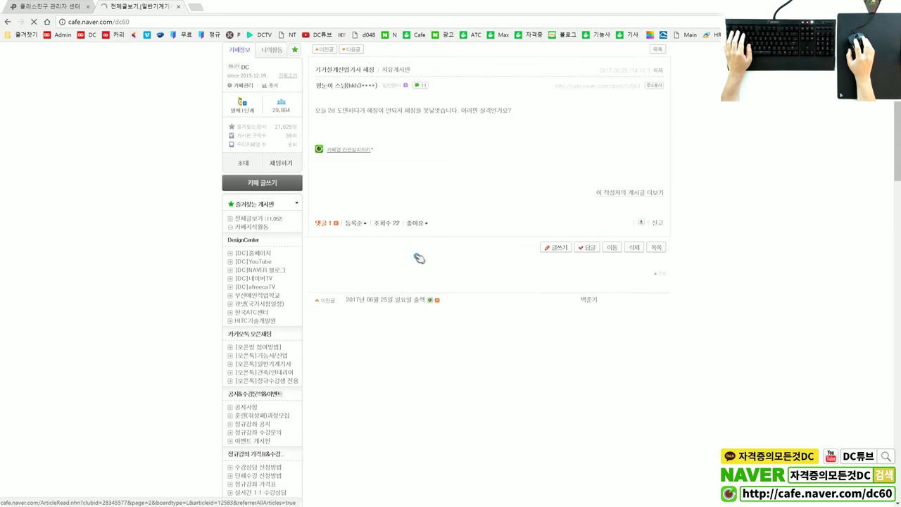
left_click(10, 22)
scroll(384, 275, "up", 1)
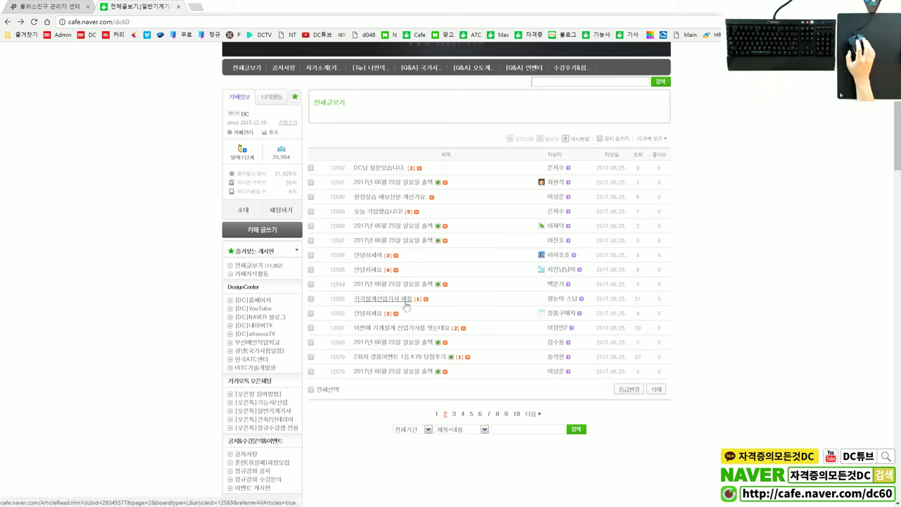
Reopen the hatching question post and close its chat screenshot.
left_click(406, 306)
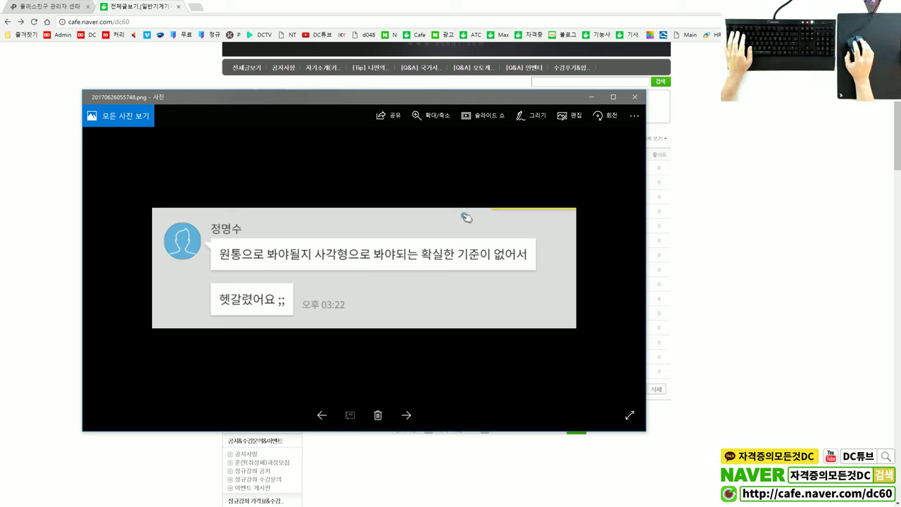
left_click(633, 99)
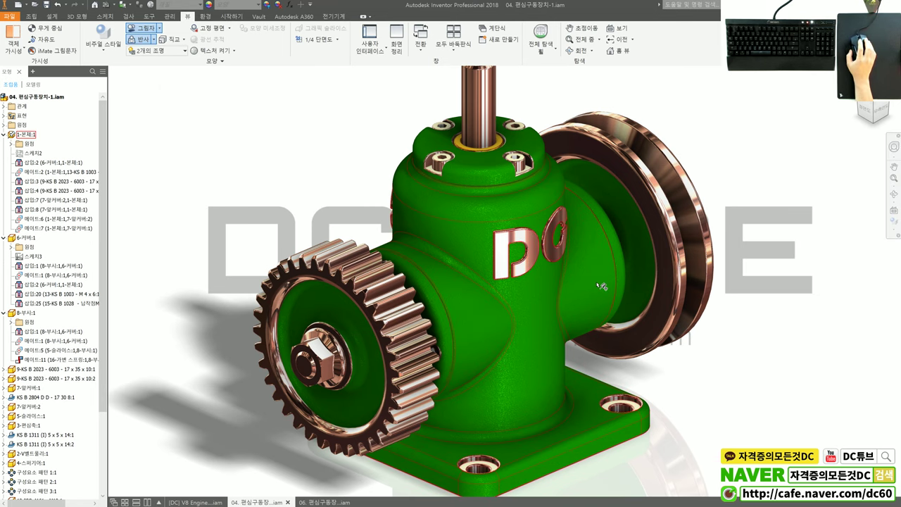
scroll(718, 336, "down", 3)
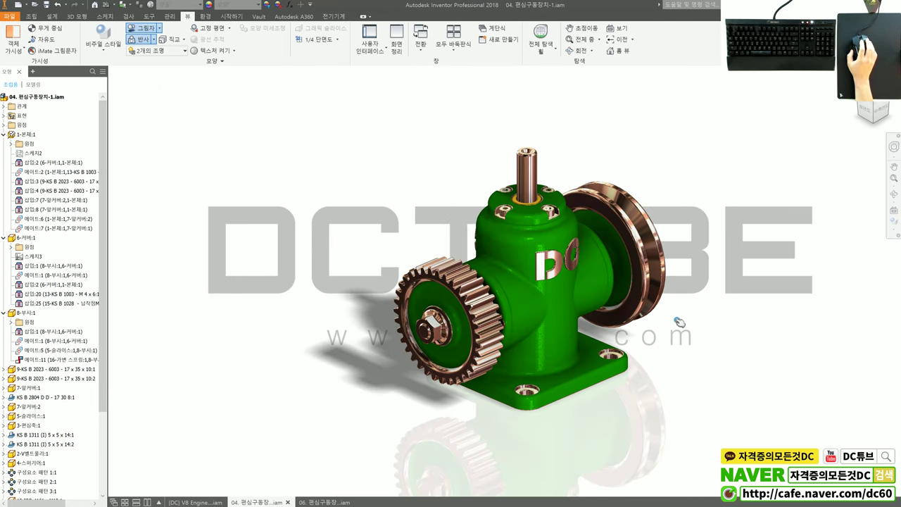
Zoom in on the green gearbox assembly and turn on Clean Screen with Ctrl+0.
scroll(680, 317, "up", 4)
scroll(690, 328, "down", 2)
scroll(667, 332, "up", 1)
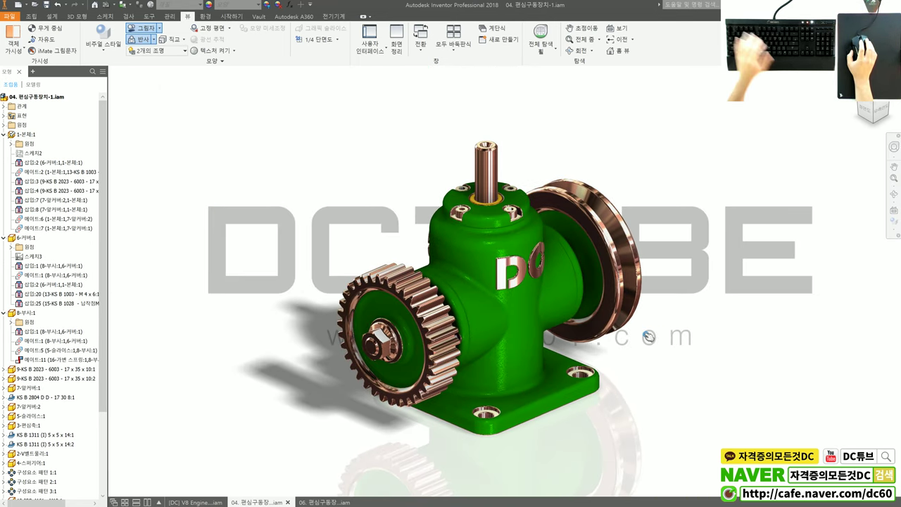
scroll(641, 336, "up", 1)
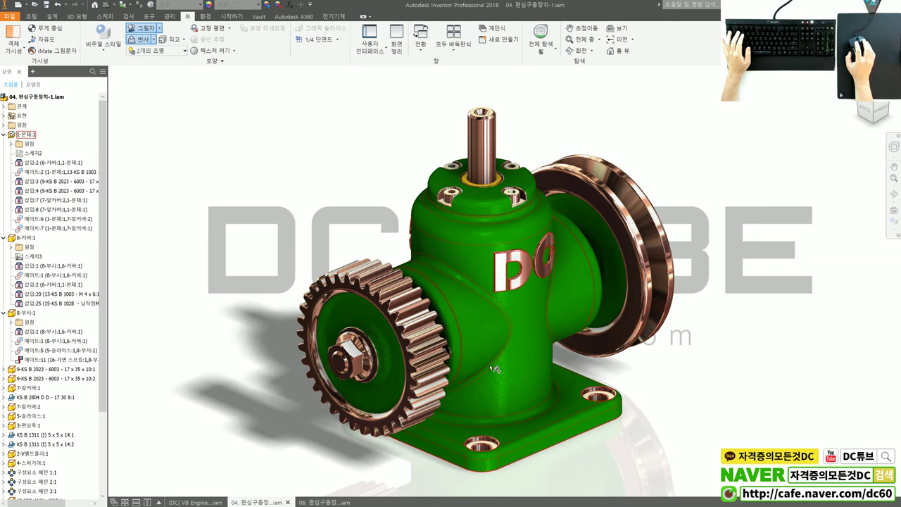
key("ctrl+0")
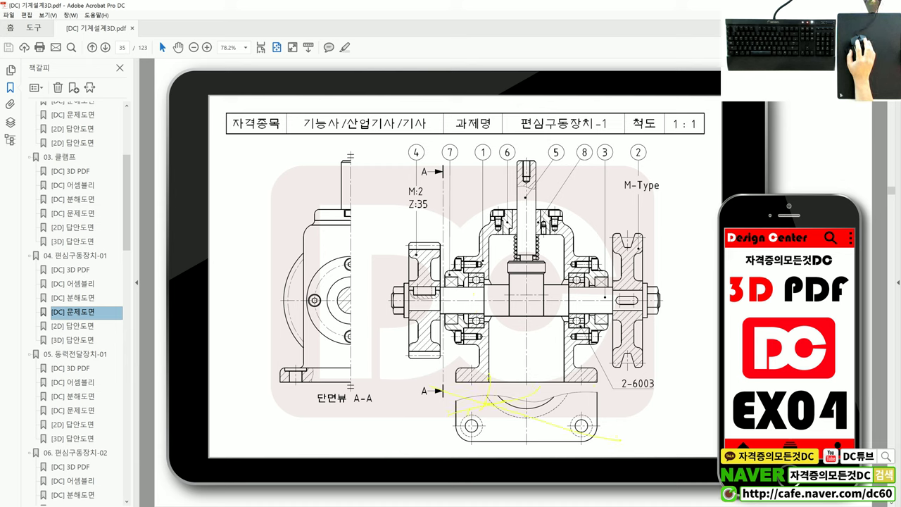
Clear the earlier marks and circle the base beneath section A-A in yellow.
key("e")
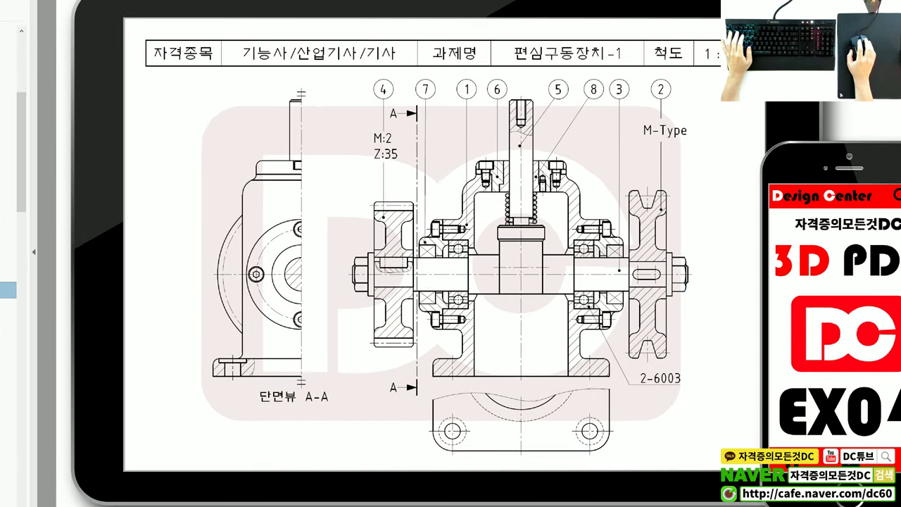
left_click_drag(448, 387, 550, 421)
left_click_drag(456, 417, 538, 389)
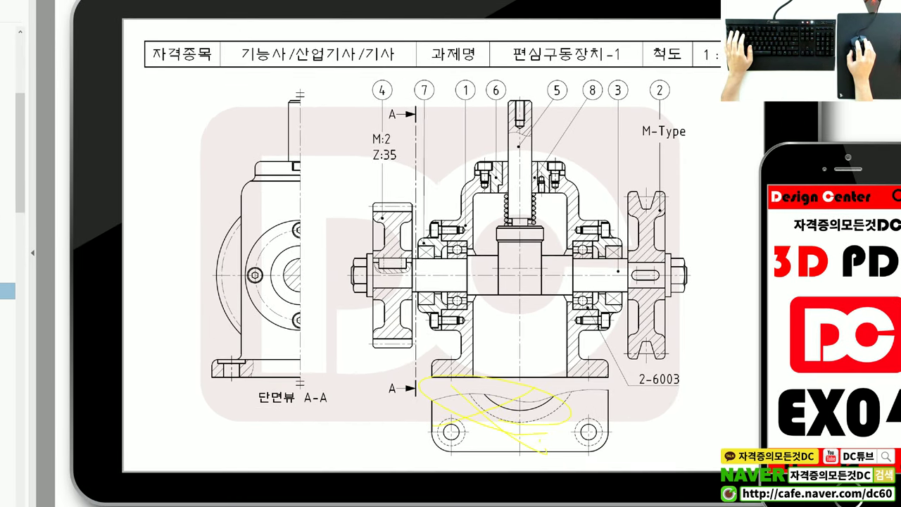
left_click_drag(520, 433, 548, 450)
Switch to red and mark the base, the body section and the 단면뷰 A-A label.
key("r")
left_click_drag(429, 408, 563, 405)
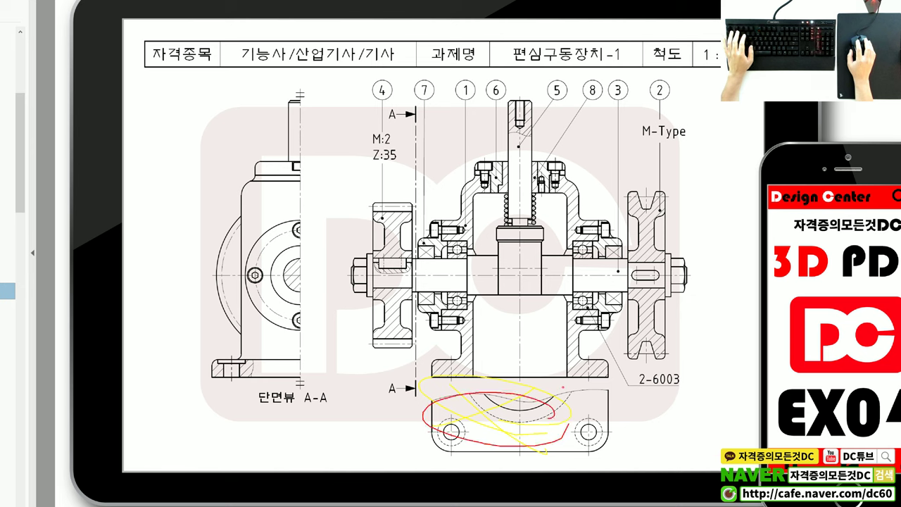
left_click_drag(465, 386, 546, 443)
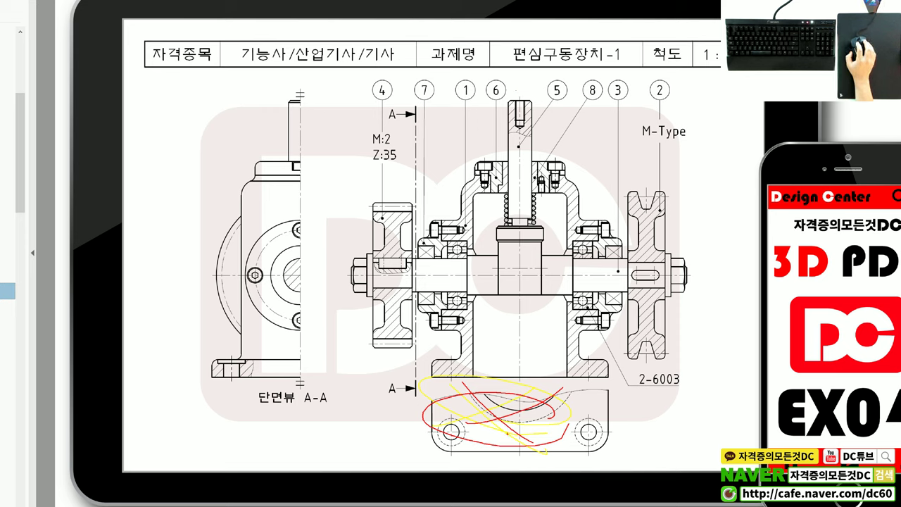
left_click_drag(454, 389, 539, 441)
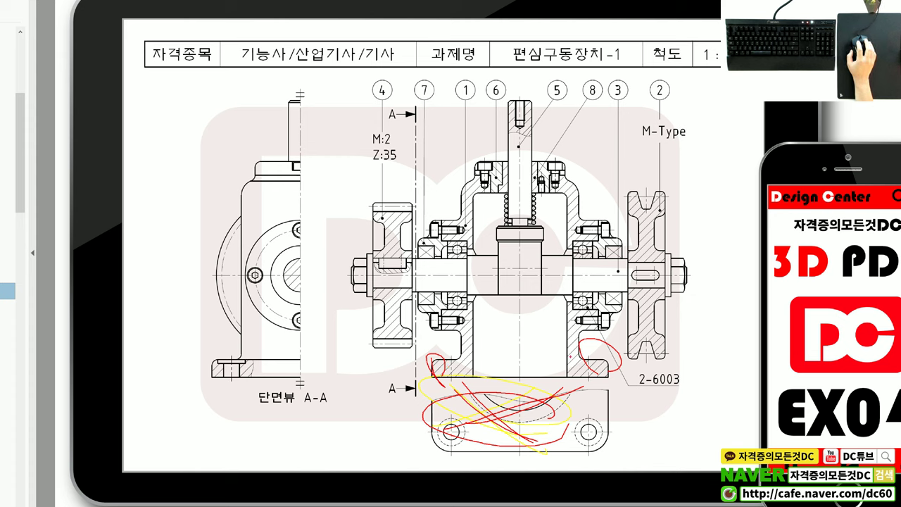
left_click_drag(453, 169, 484, 384)
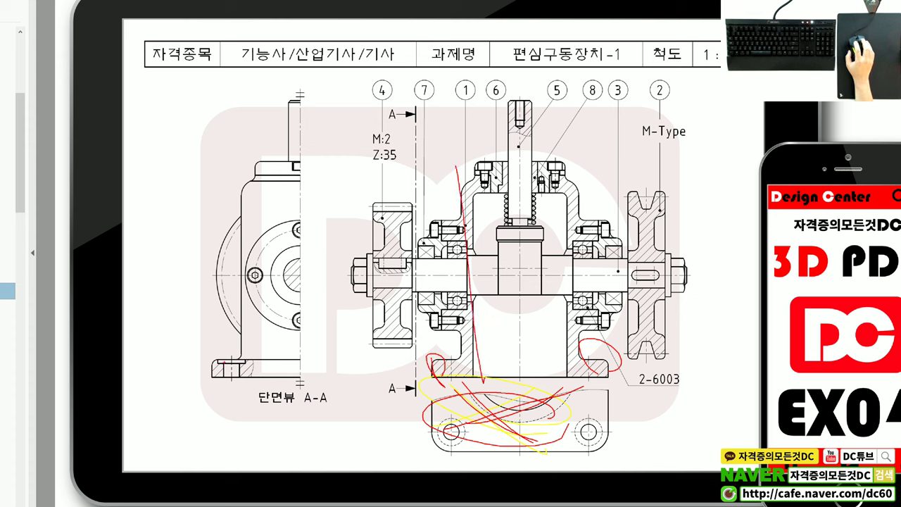
left_click_drag(202, 358, 230, 341)
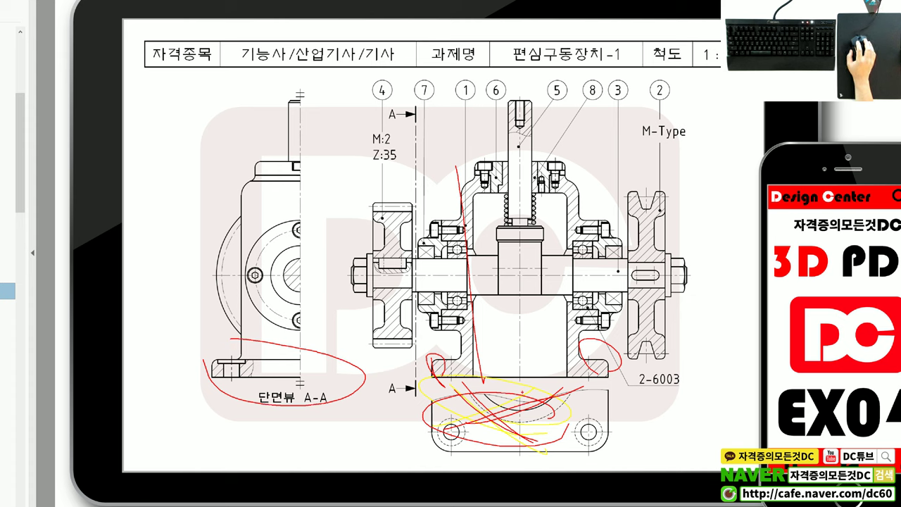
left_click_drag(621, 457, 604, 415)
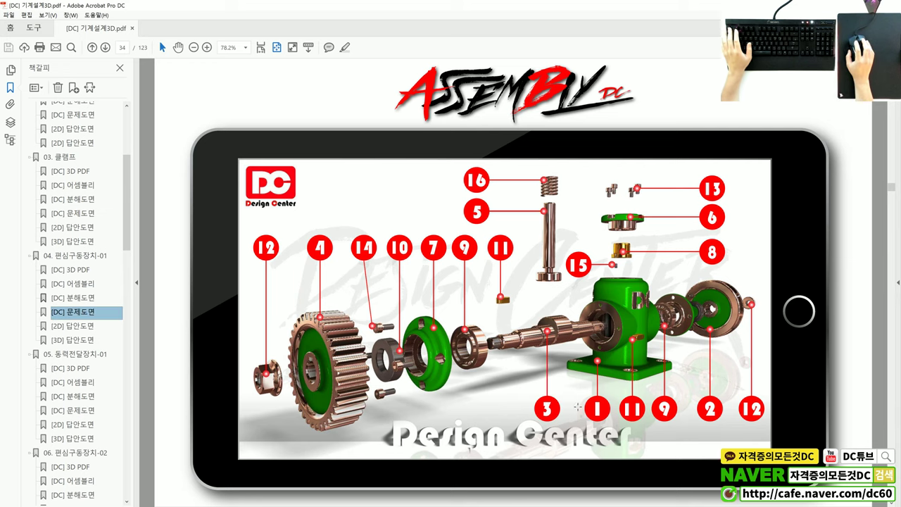
Return to the section A-A problem drawing and mark the left and right bearings in red.
left_click(89, 326)
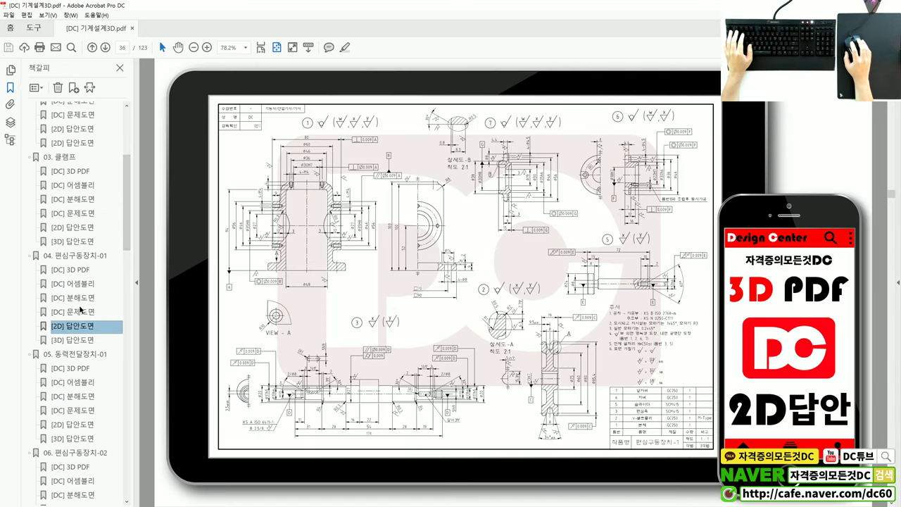
left_click(79, 310)
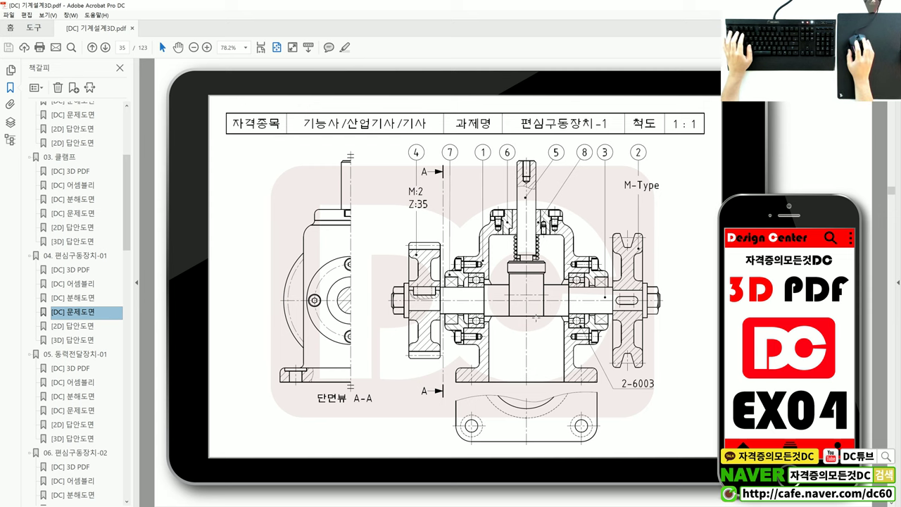
left_click(542, 321)
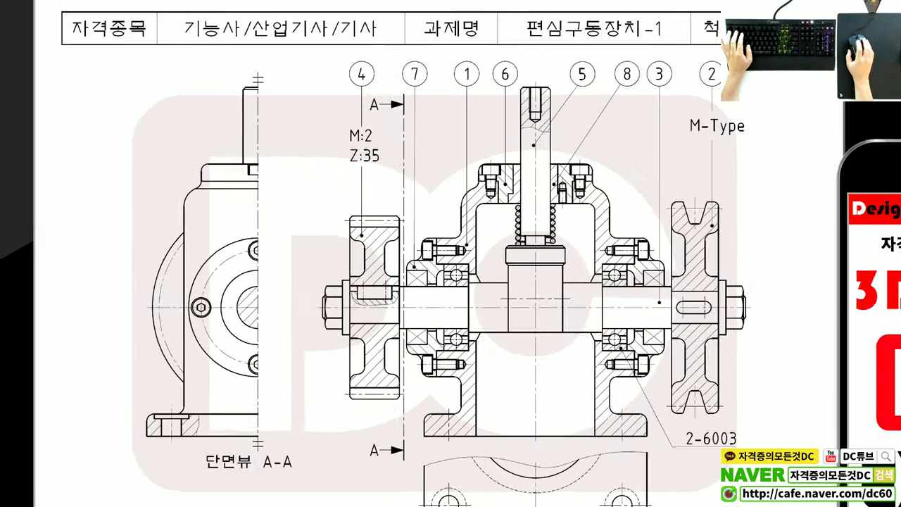
left_click_drag(473, 263, 500, 281)
left_click_drag(479, 324, 481, 344)
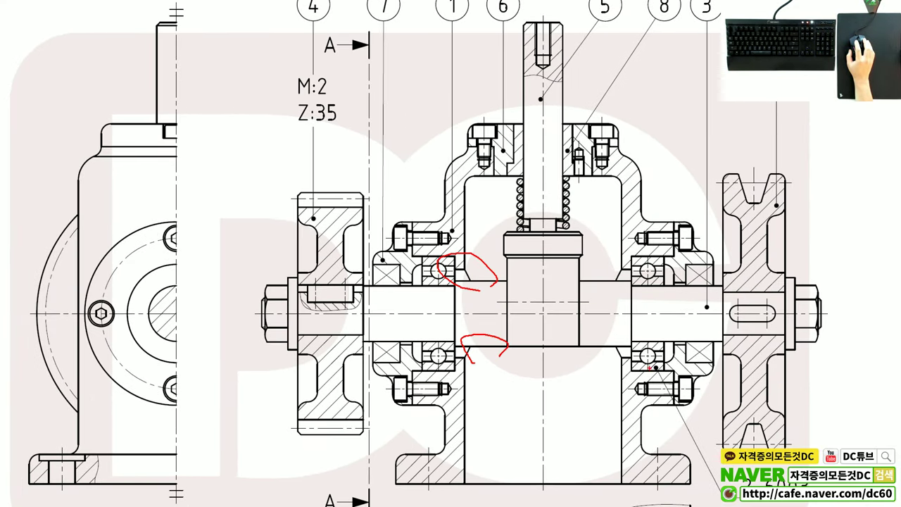
left_click_drag(638, 342, 628, 356)
left_click_drag(630, 279, 627, 292)
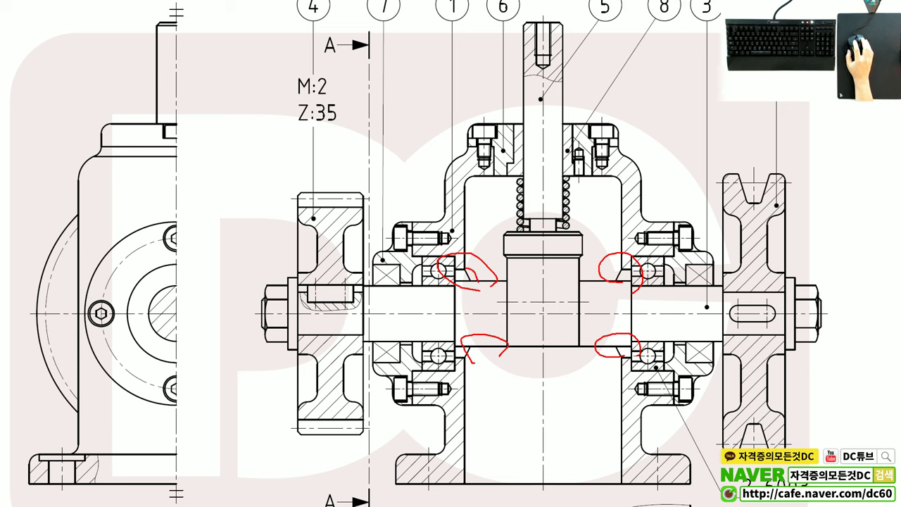
Loop the left side view and gear 4, then re-mark the lower-left, upper-left and upper-right bearings.
left_click_drag(182, 97, 324, 371)
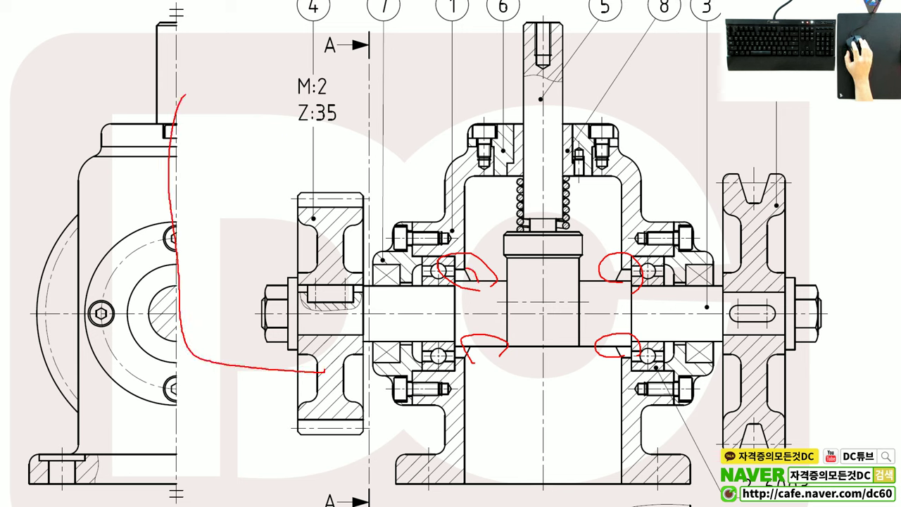
left_click_drag(174, 84, 318, 380)
mouse_move(292, 169)
left_mouse_down()
mouse_move(88, 211)
mouse_move(345, 236)
left_mouse_up()
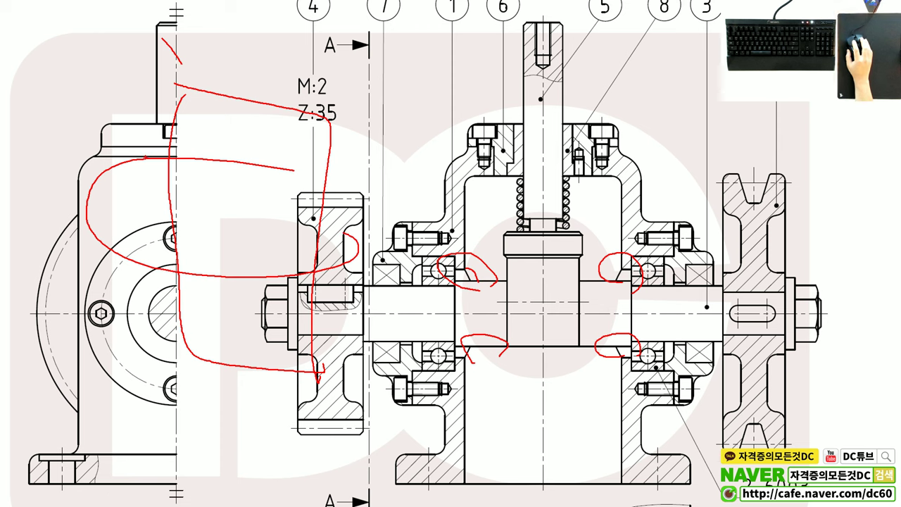
left_click_drag(127, 148, 380, 171)
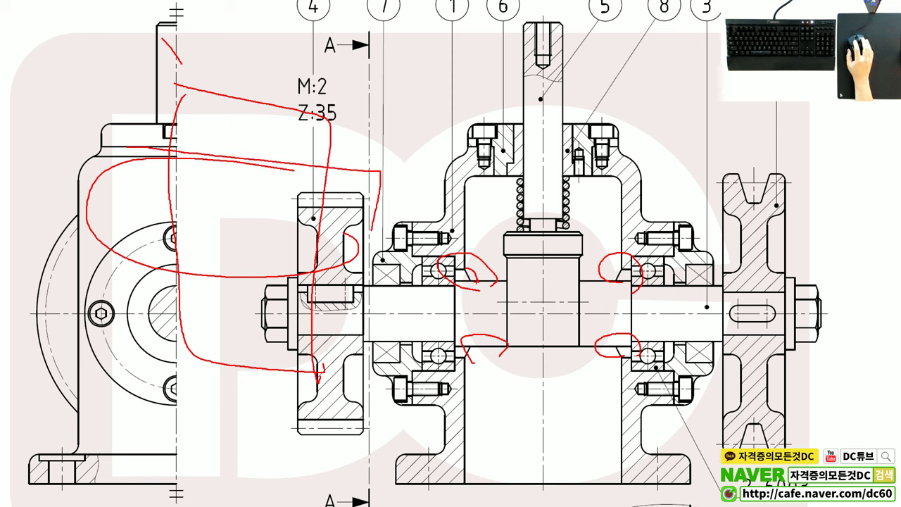
left_click_drag(476, 369, 471, 349)
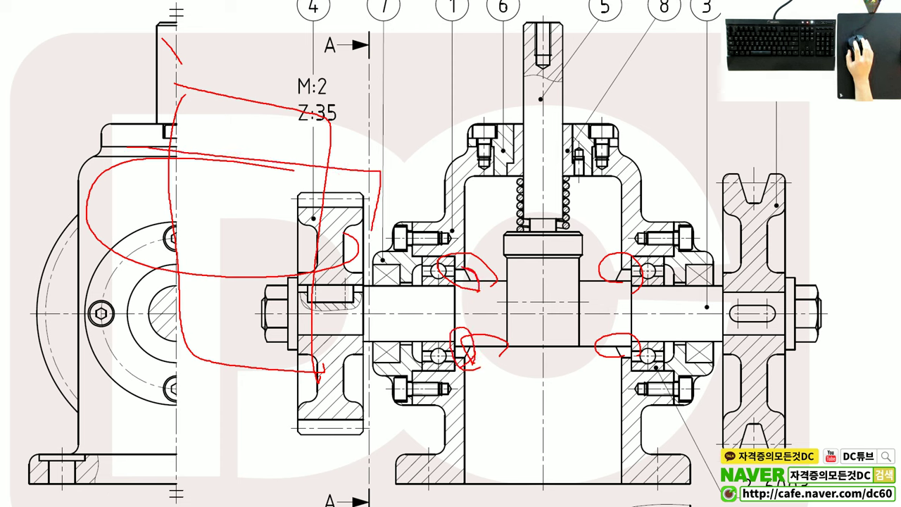
left_click_drag(478, 258, 499, 285)
left_click_drag(631, 271, 593, 286)
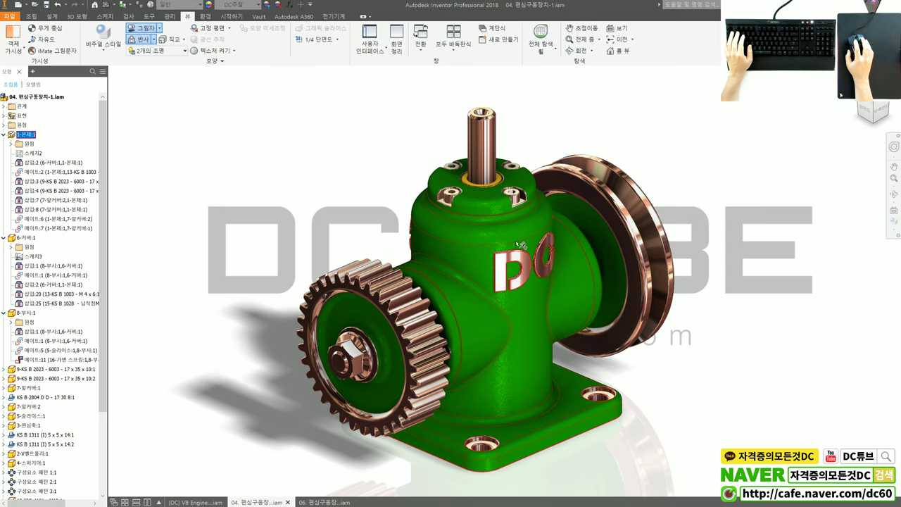
Open the green housing alone as 1-본체.ipt and start a sketch on its top face.
right_click(472, 245)
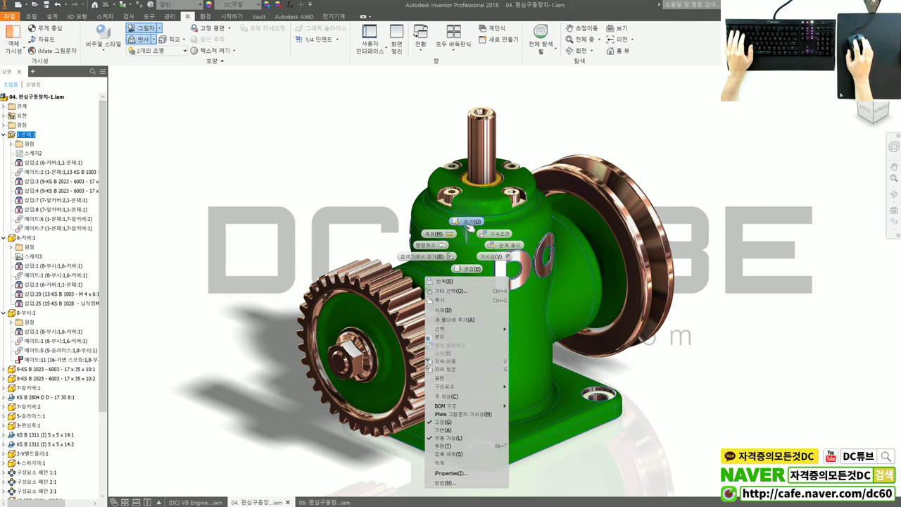
left_click(466, 227)
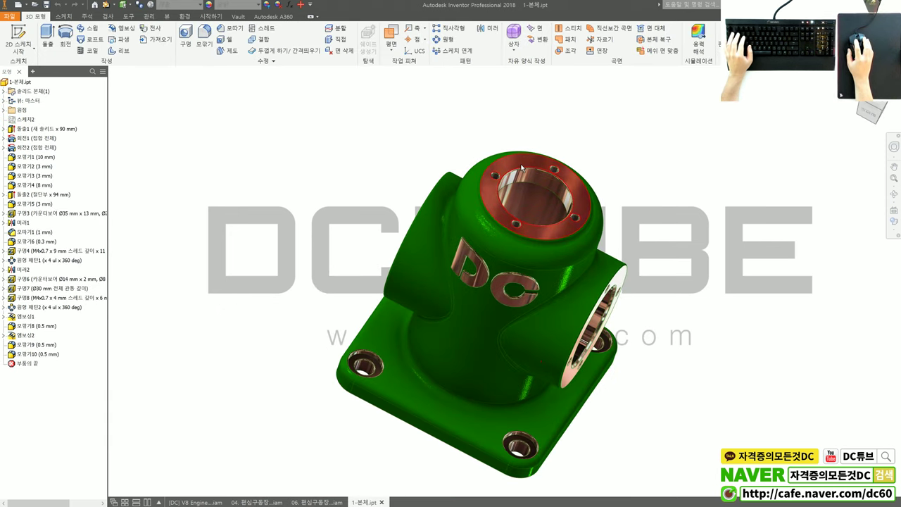
left_click(519, 171)
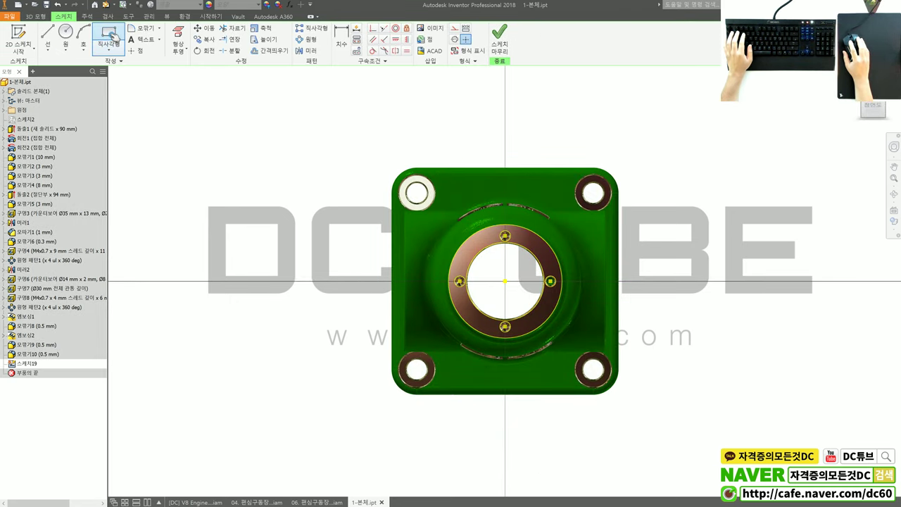
Draw a rectangle from the body's centre covering half the top face.
left_click(109, 35)
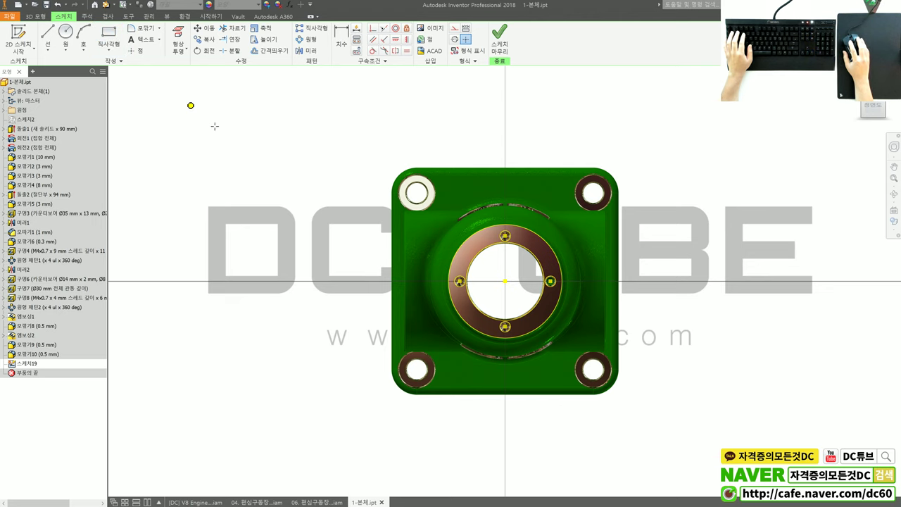
key("Escape")
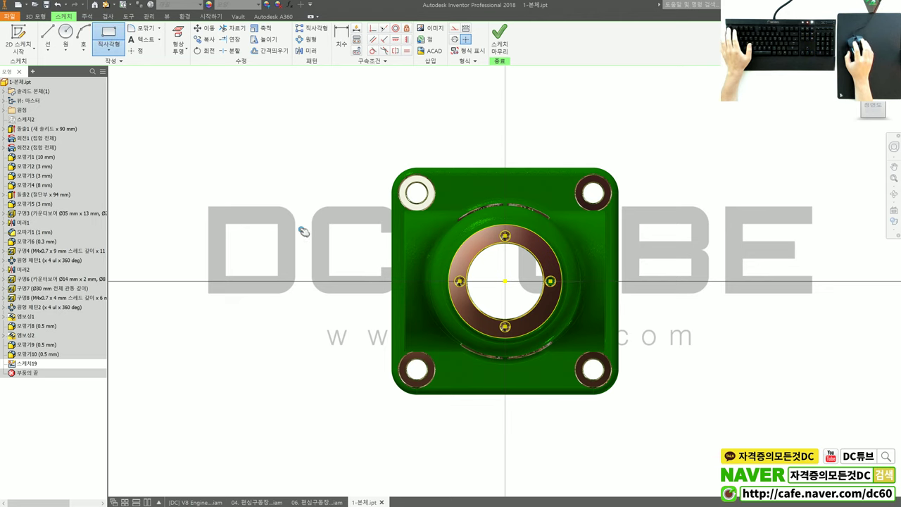
key("Return")
left_click(350, 281)
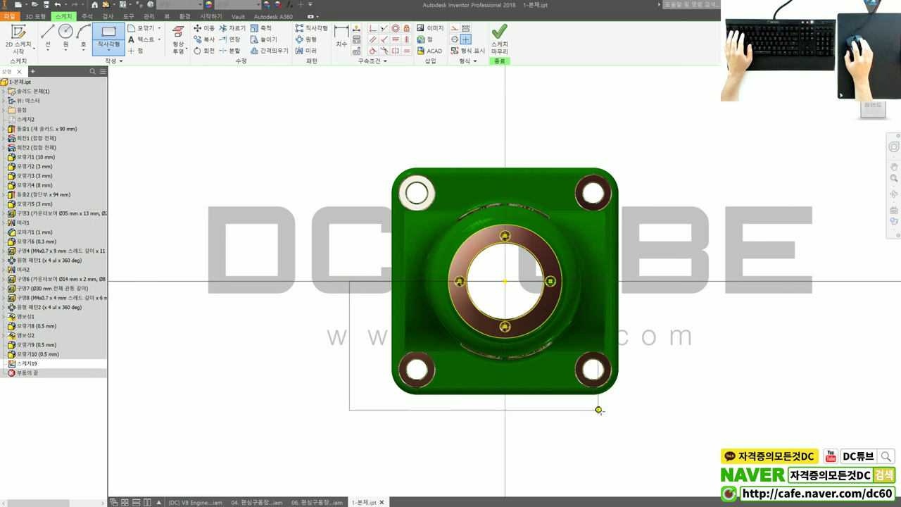
key("e")
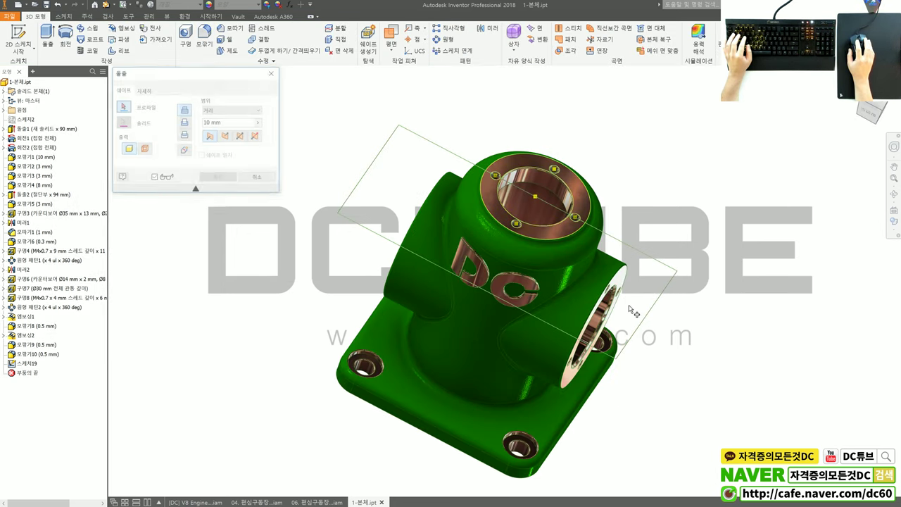
Extrude the rectangle as a Cut with Through All extents, then view the body from the front.
left_click(184, 121)
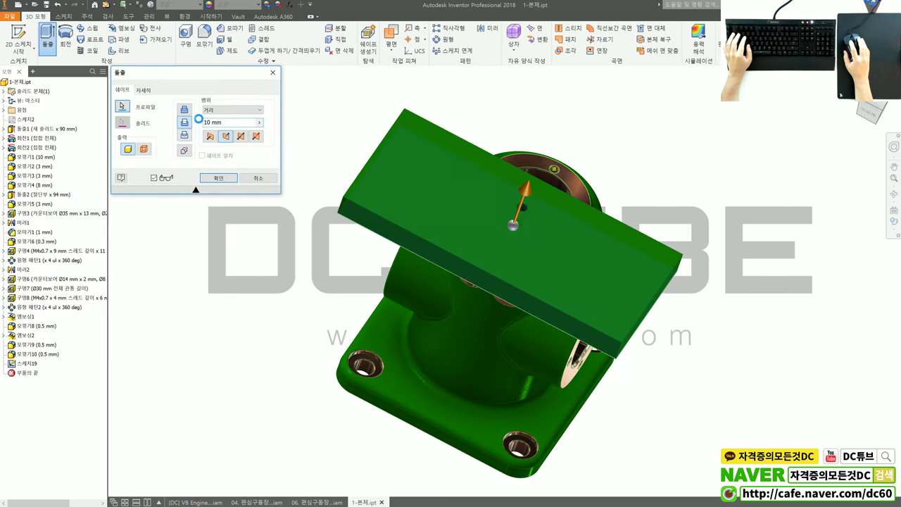
left_click(233, 110)
left_click(221, 151)
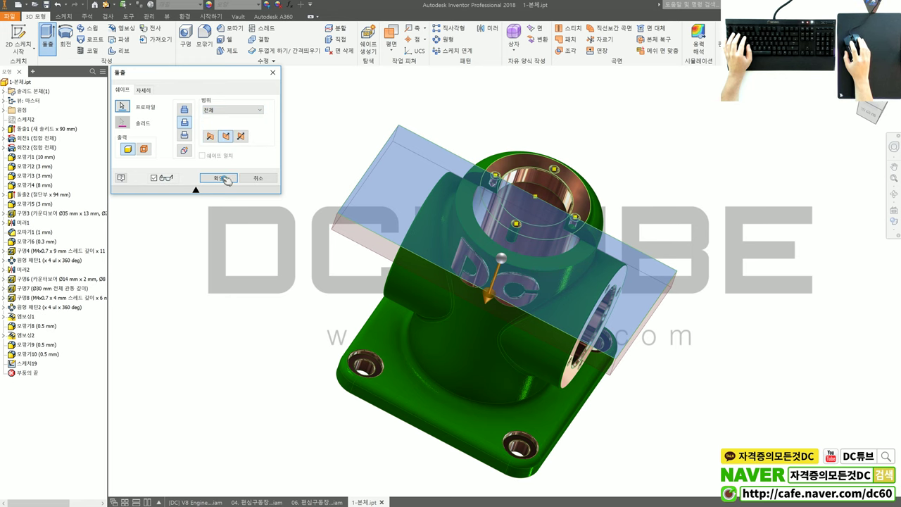
left_click(226, 178)
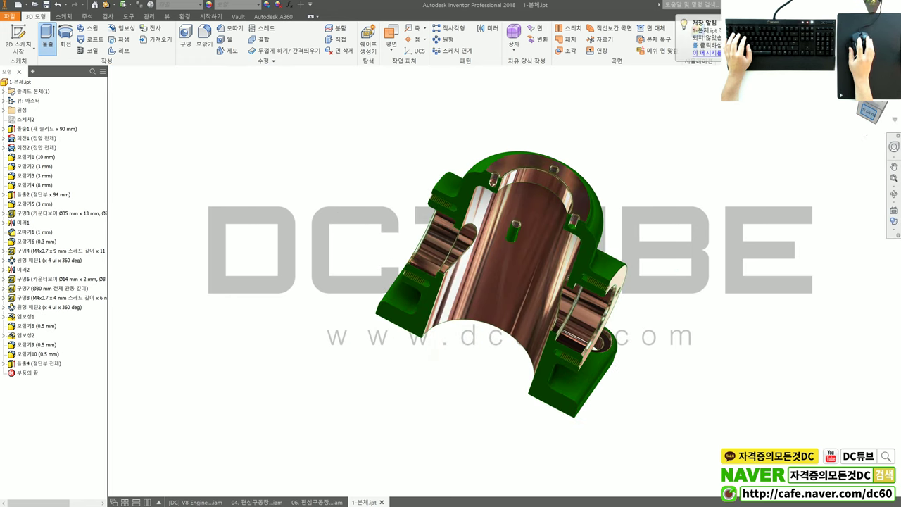
left_click(868, 114)
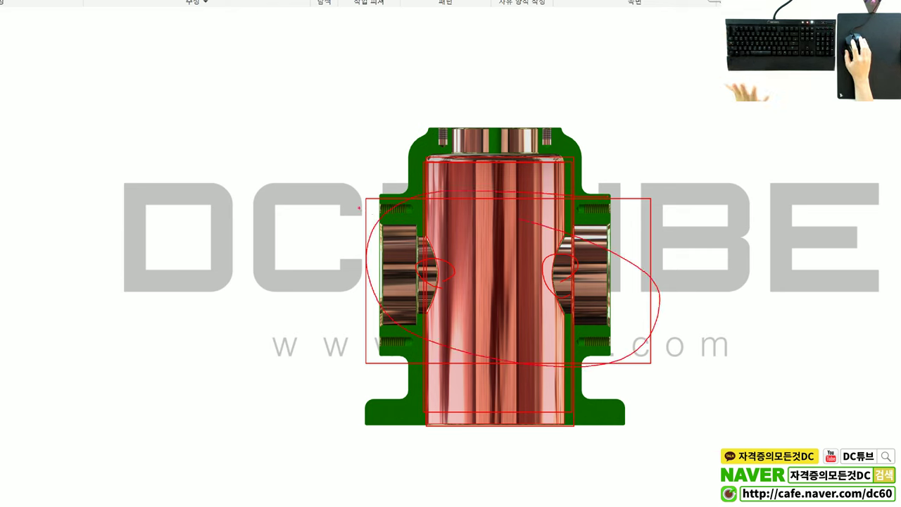
Outline the sectioned body's left bearing seat, top and sides in red, then clear the marks.
left_click_drag(378, 363, 348, 201)
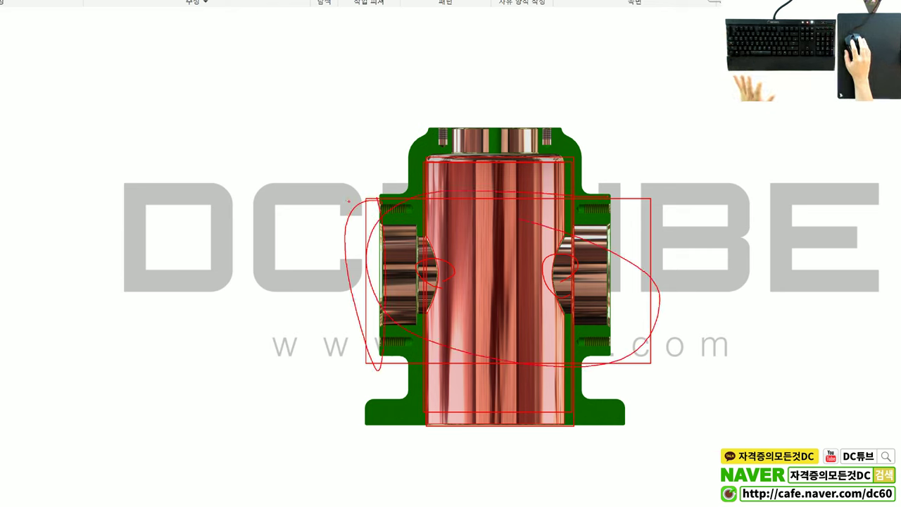
mouse_move(414, 141)
left_mouse_down()
mouse_move(413, 119)
mouse_move(426, 391)
left_mouse_up()
mouse_move(412, 121)
left_mouse_down()
mouse_move(552, 121)
mouse_move(560, 384)
left_mouse_up()
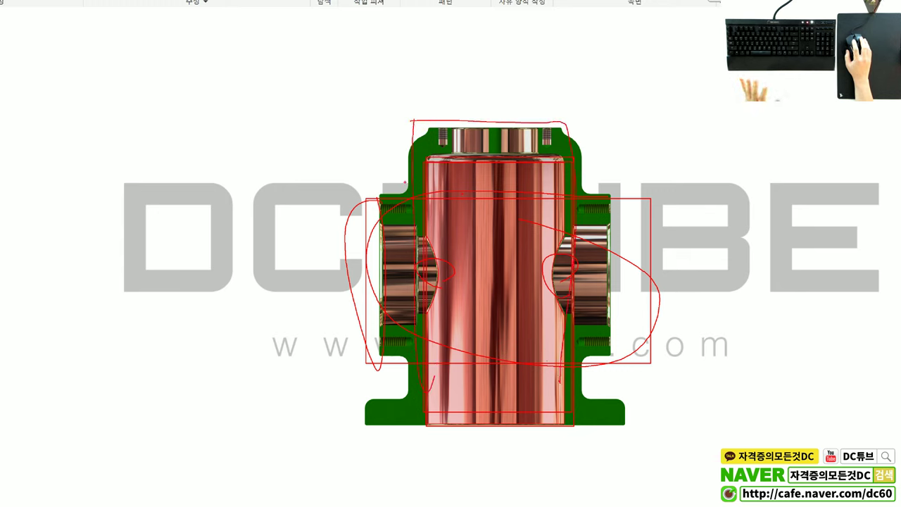
mouse_move(379, 236)
left_mouse_down()
mouse_move(732, 323)
mouse_move(535, 225)
left_mouse_up()
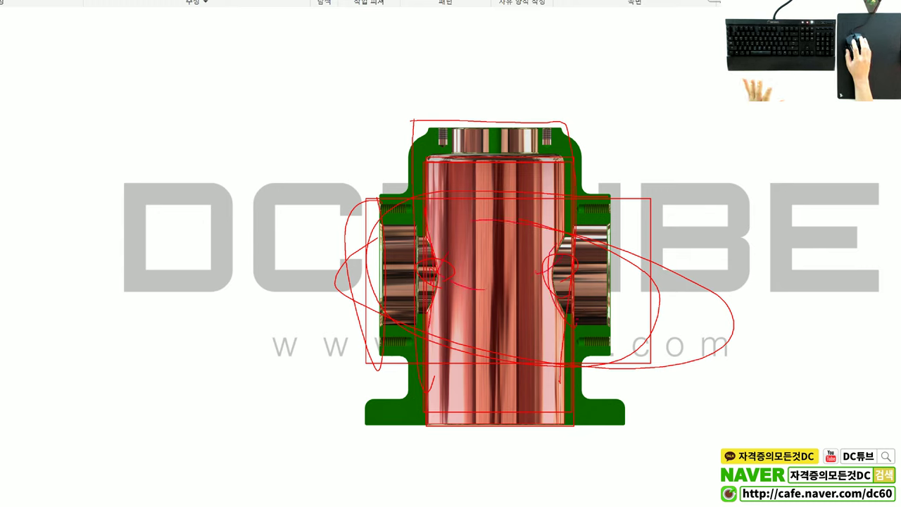
key("Escape")
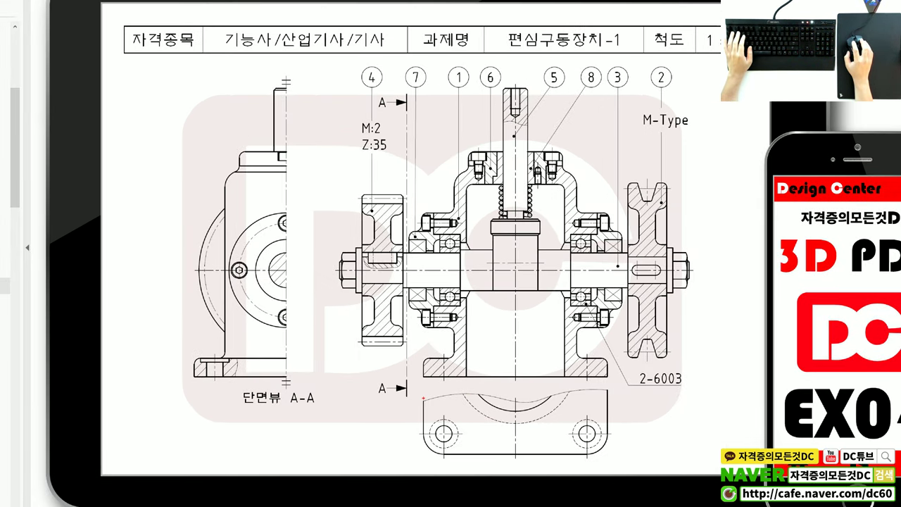
Trace the base outline and its top edge in red on the 편심구동장치-1 drawing.
left_click_drag(423, 397, 542, 399)
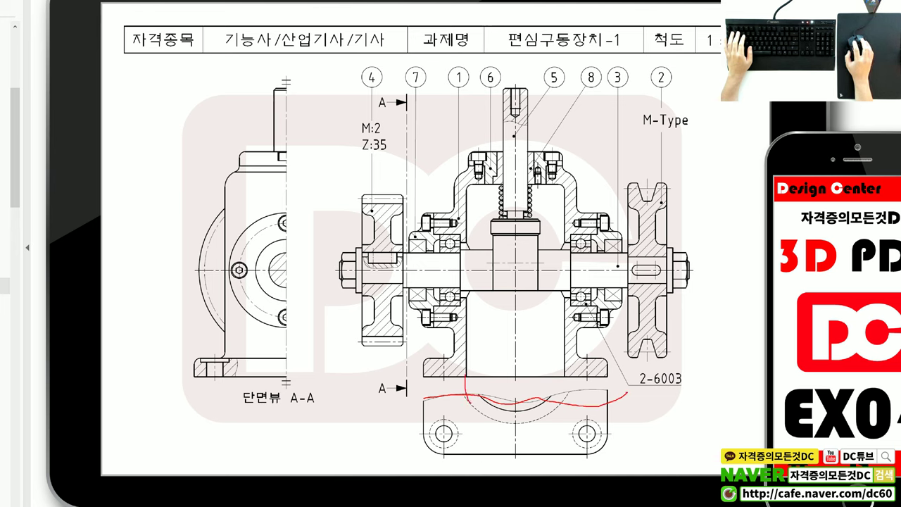
left_click_drag(459, 378, 570, 381)
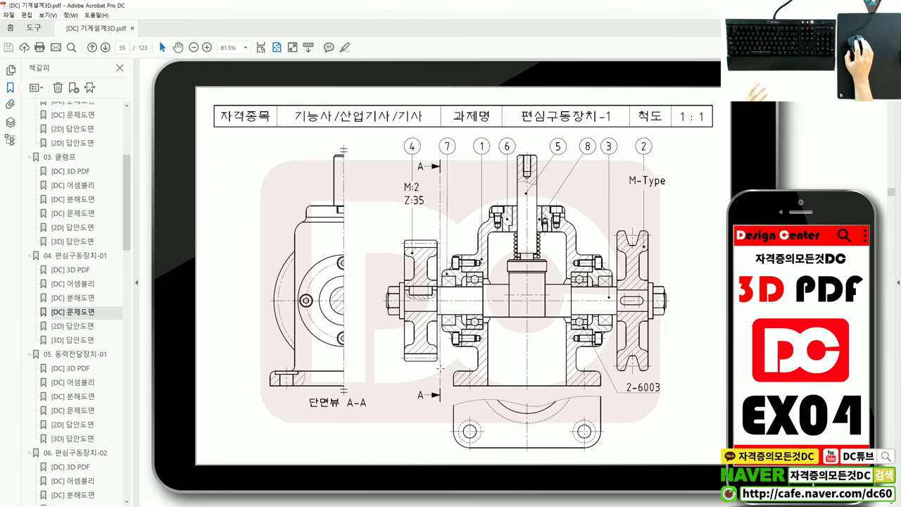
scroll(81, 393, "down", 2)
scroll(81, 393, "down", 3)
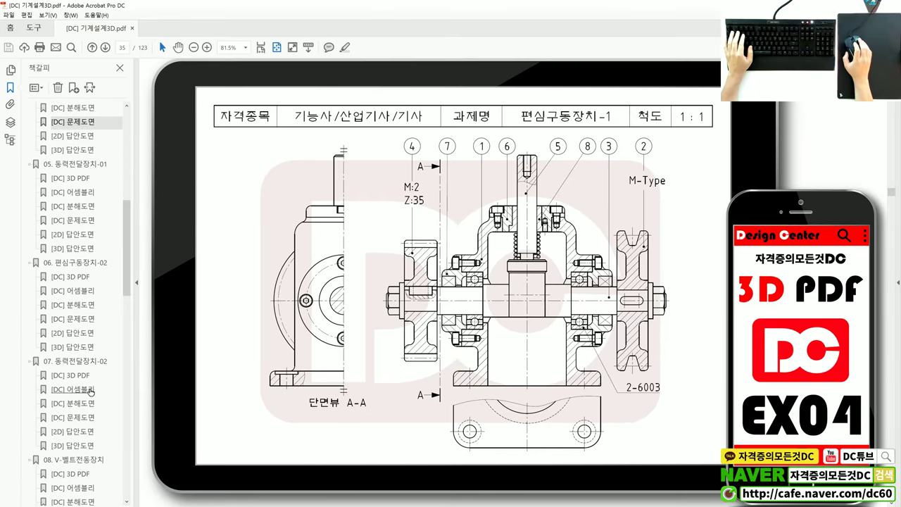
Open set 06's answer and problem drawings and mark its assembly section in red.
left_click(87, 333)
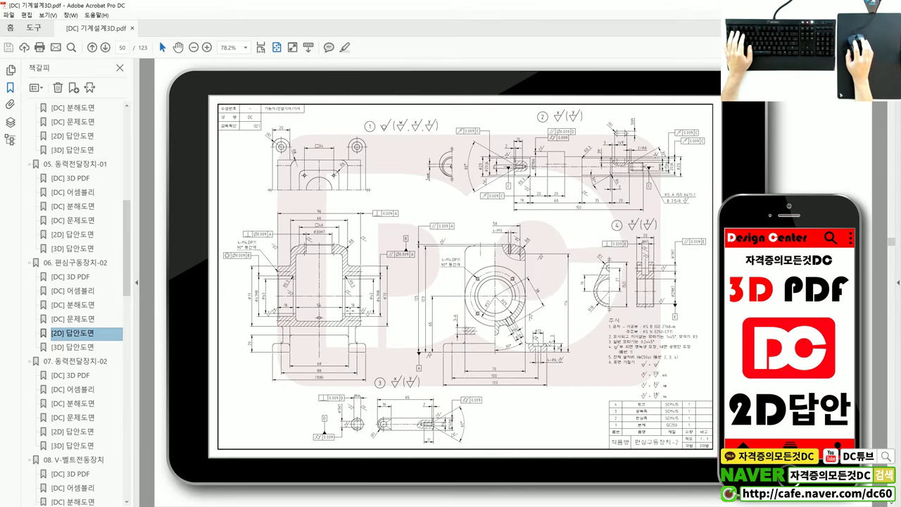
left_click(84, 319)
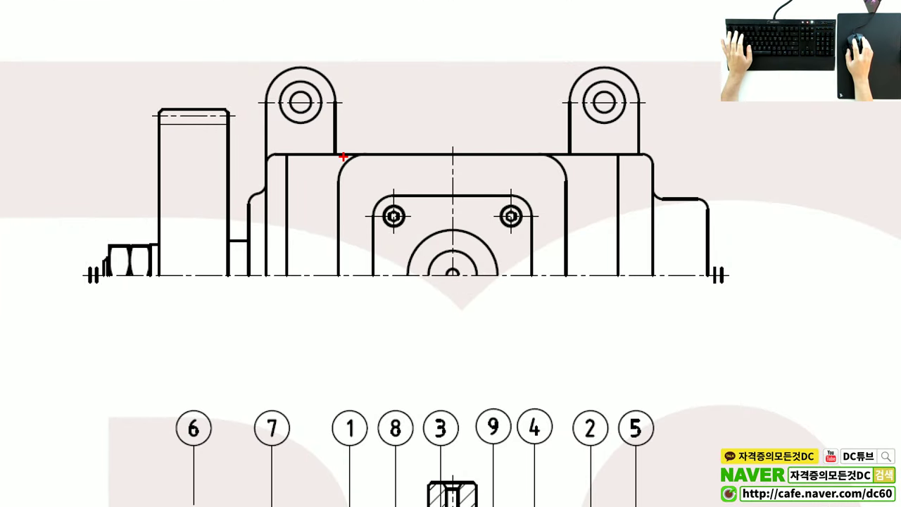
left_click_drag(333, 163, 334, 354)
mouse_move(505, 139)
left_mouse_down()
mouse_move(653, 169)
mouse_move(591, 424)
left_mouse_up()
left_click_drag(208, 316, 356, 334)
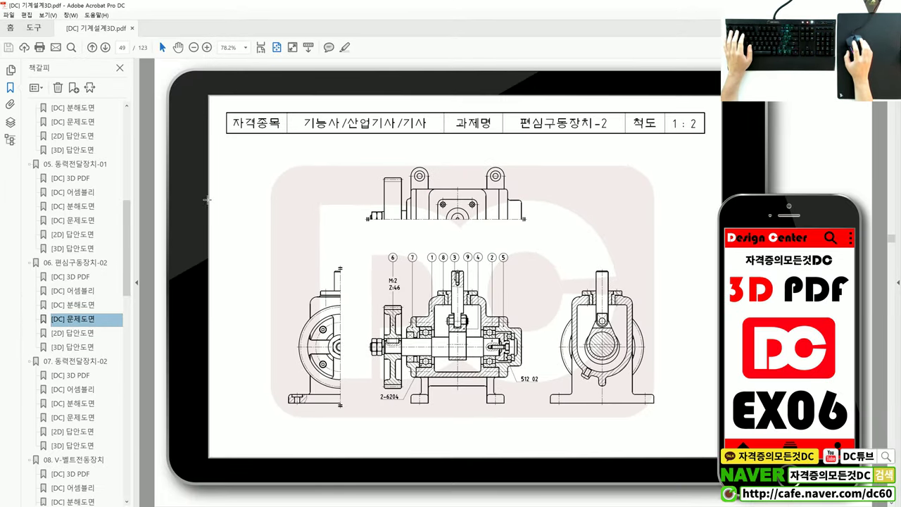
Look at set 05's answer and problem drawings, then return to the 편심구동장치-1 problem drawing.
left_click(88, 235)
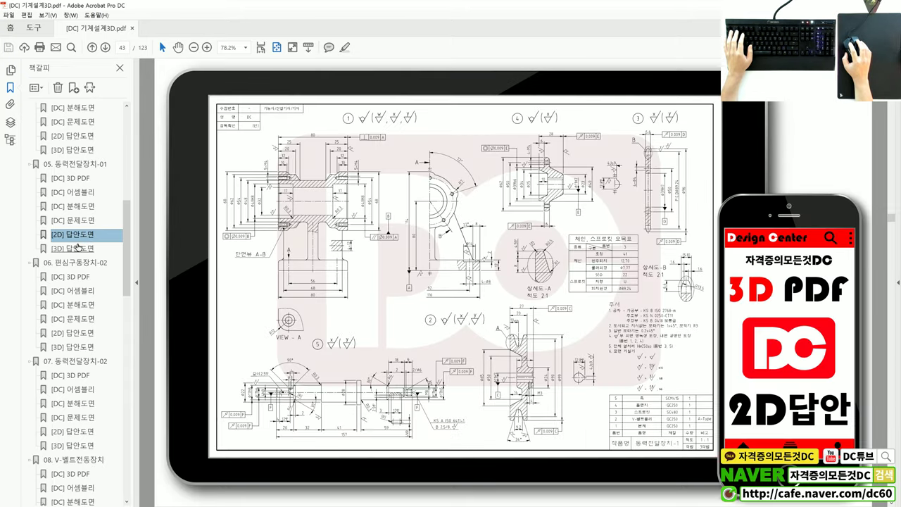
left_click(81, 221)
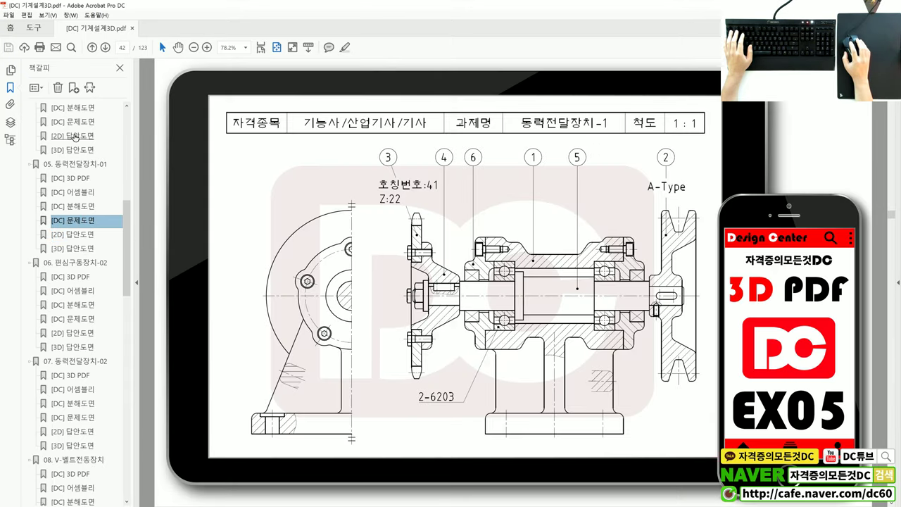
left_click(79, 124)
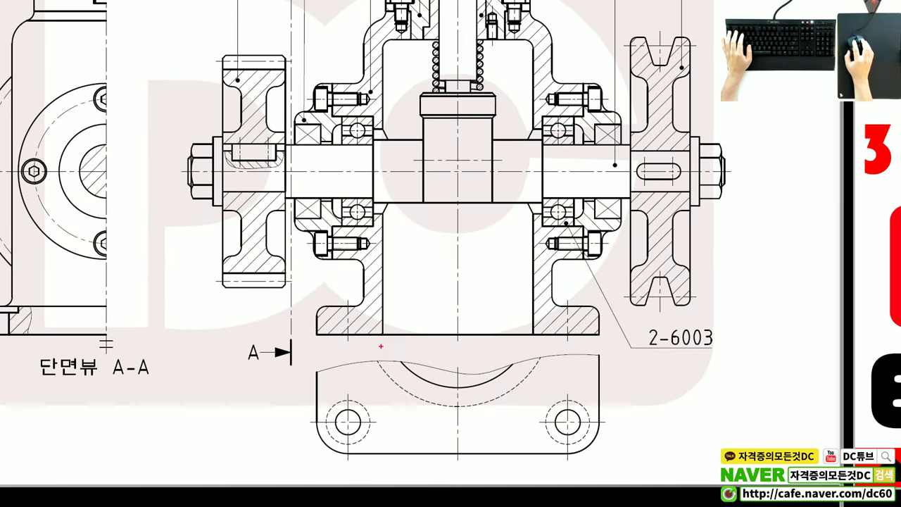
Trace the base's right edge, bolt hole and curved left cut in red, then clear the marks.
left_click_drag(392, 399, 576, 406)
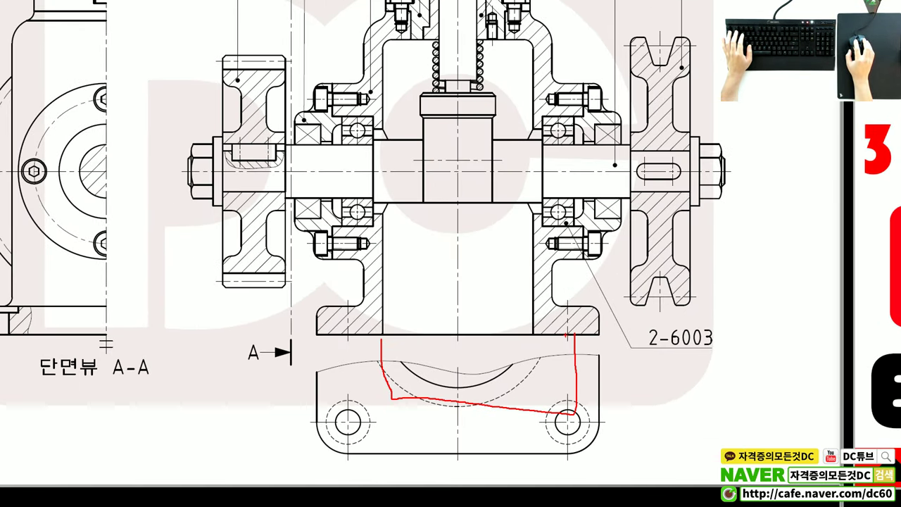
left_click_drag(561, 337, 556, 397)
left_click_drag(385, 342, 480, 384)
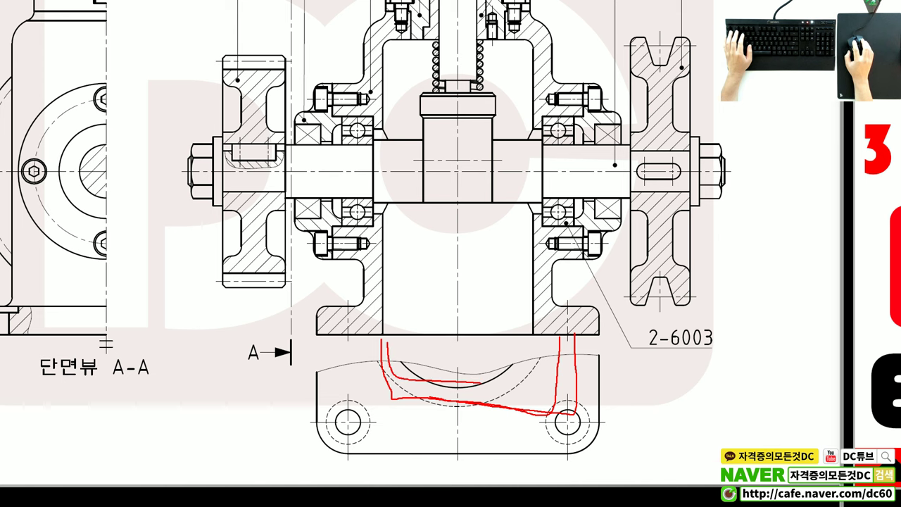
key("Escape")
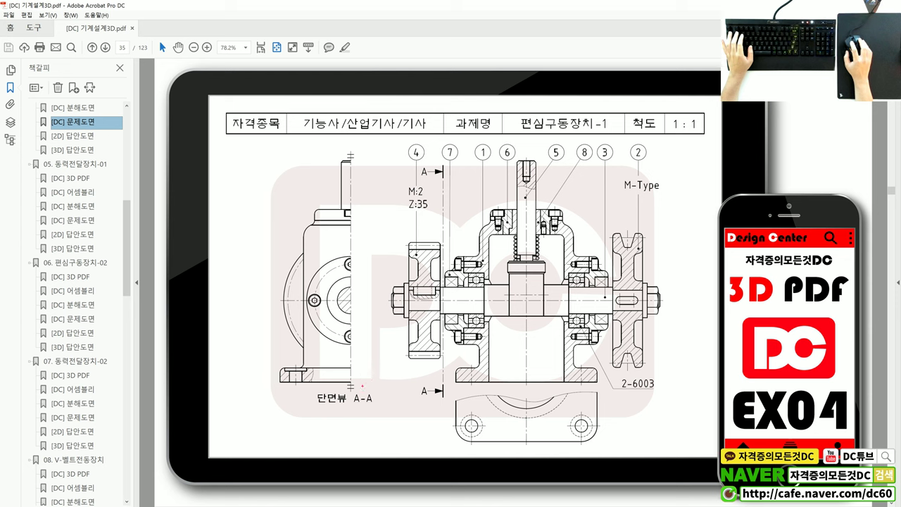
left_click_drag(363, 403, 289, 303)
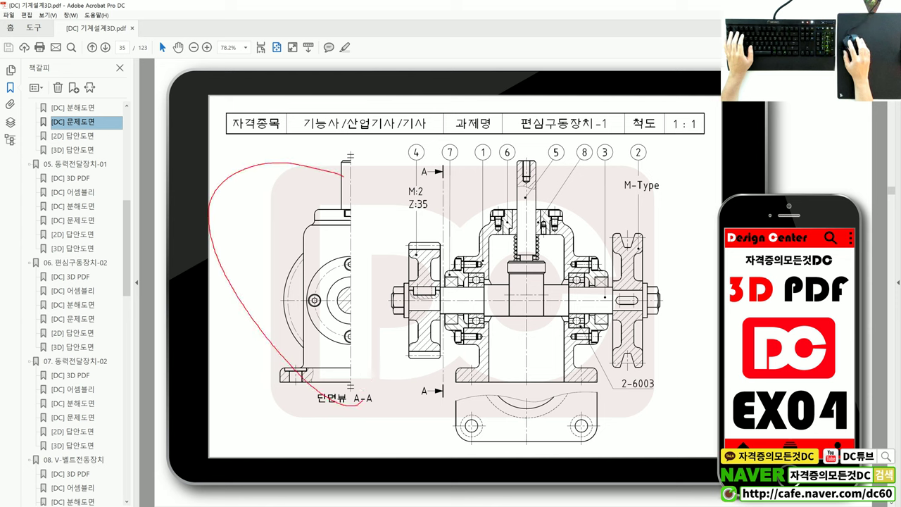
mouse_move(539, 337)
left_mouse_down()
mouse_move(478, 335)
mouse_move(507, 183)
mouse_move(546, 322)
left_mouse_up()
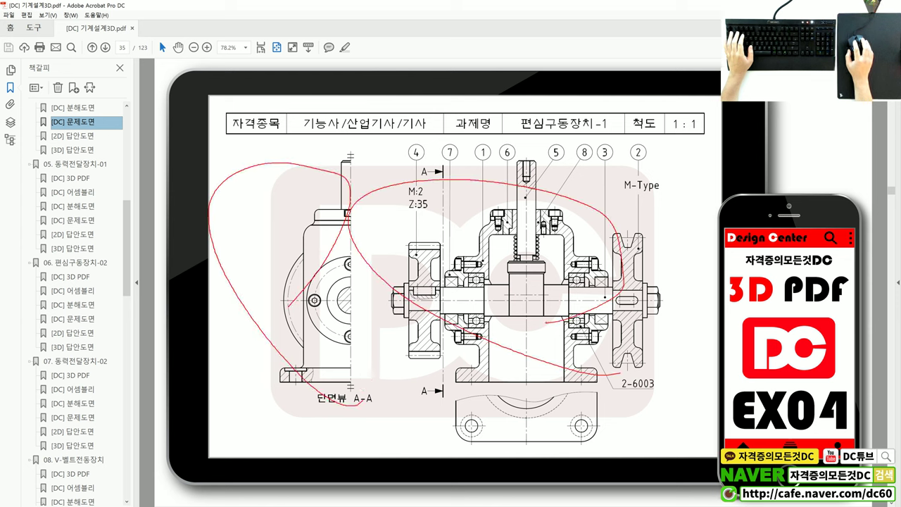
left_click_drag(530, 127, 572, 134)
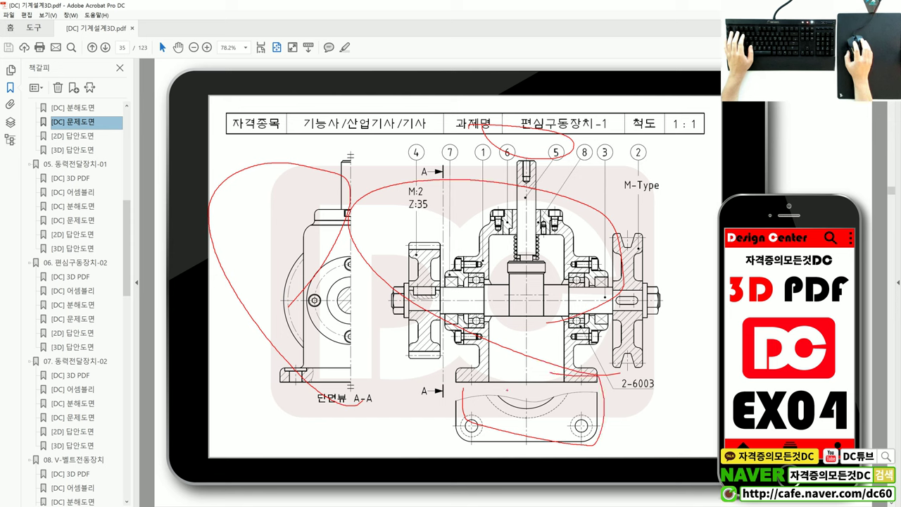
left_click_drag(350, 261, 380, 282)
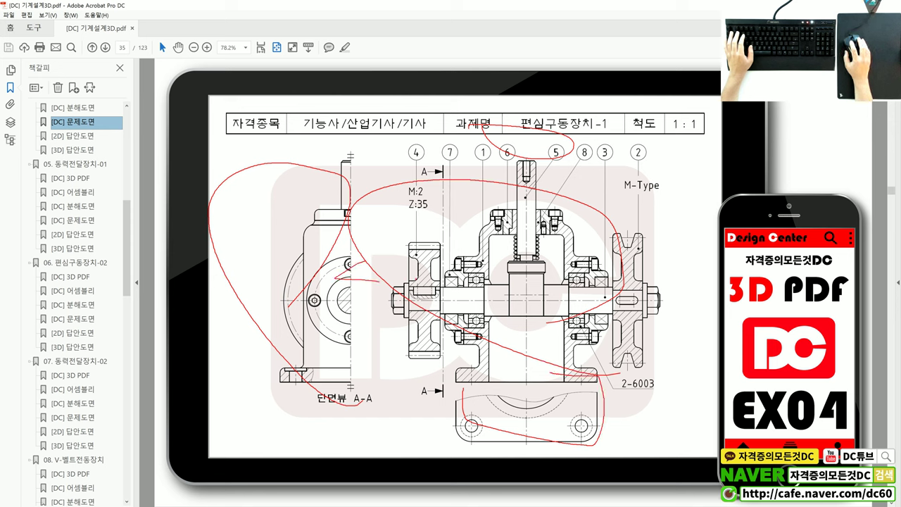
left_click_drag(448, 290, 478, 279)
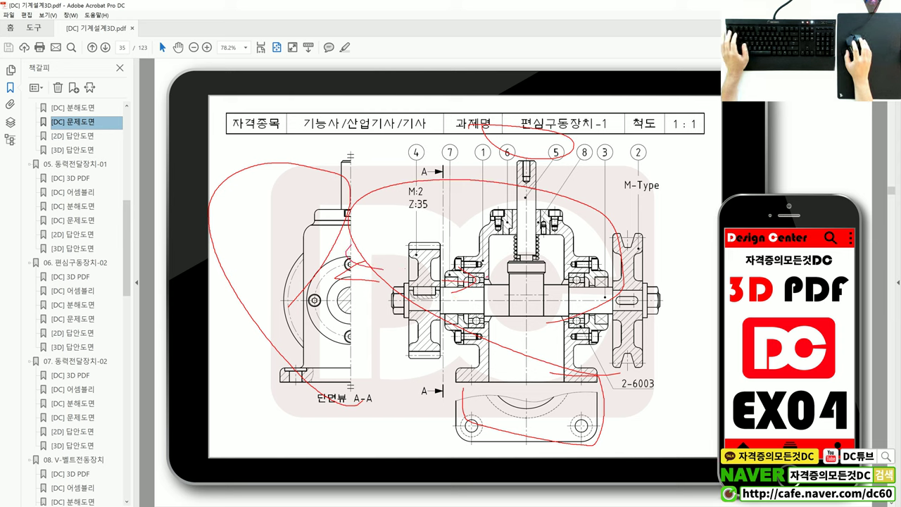
key("Escape")
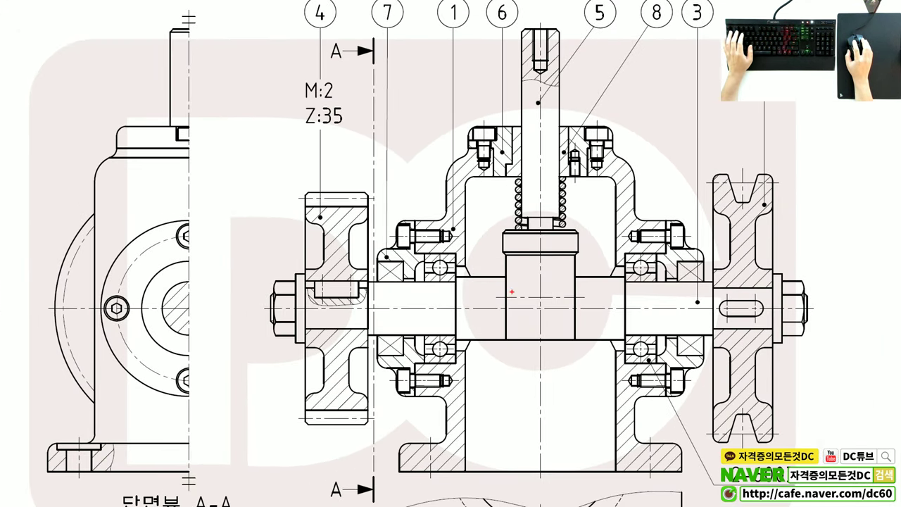
Mark the left and right bearings and box the central shaft in red.
mouse_move(478, 289)
left_mouse_down()
mouse_move(447, 271)
mouse_move(498, 308)
left_mouse_up()
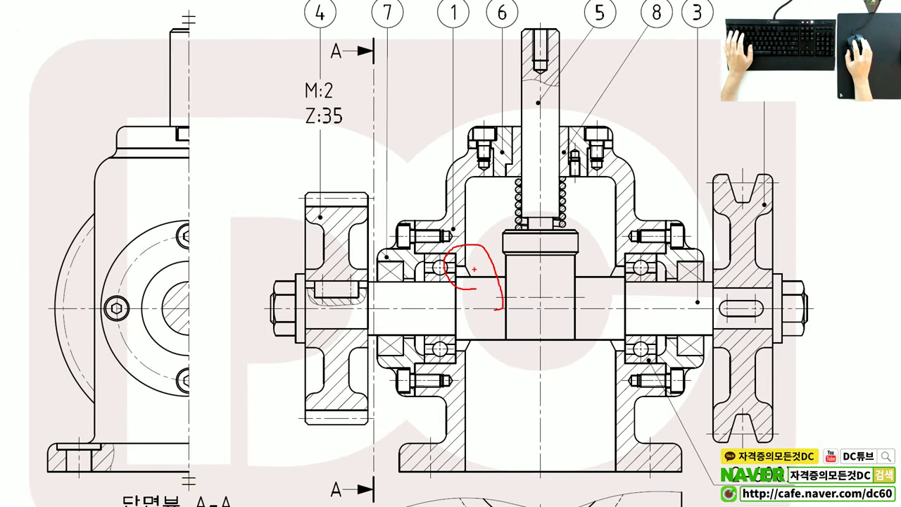
left_click_drag(466, 265, 471, 276)
left_click_drag(481, 337, 481, 325)
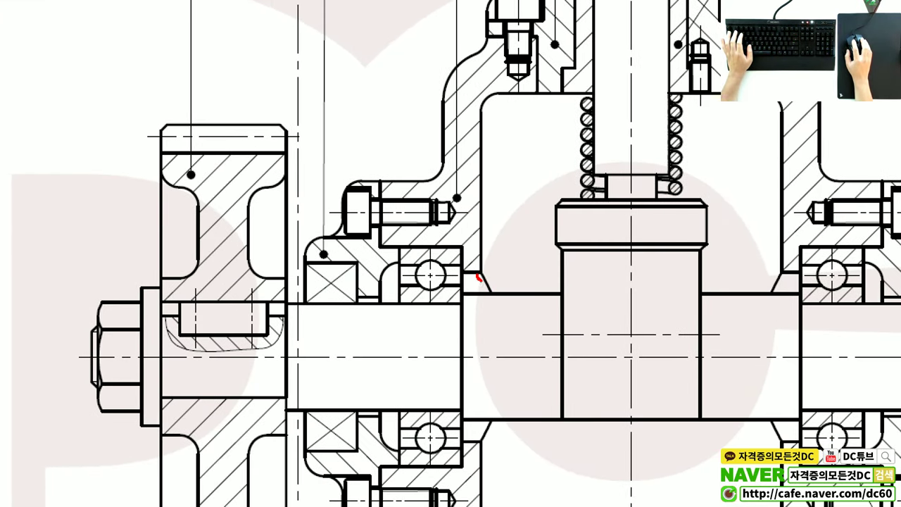
mouse_move(480, 278)
left_mouse_down()
mouse_move(497, 321)
mouse_move(475, 317)
left_mouse_up()
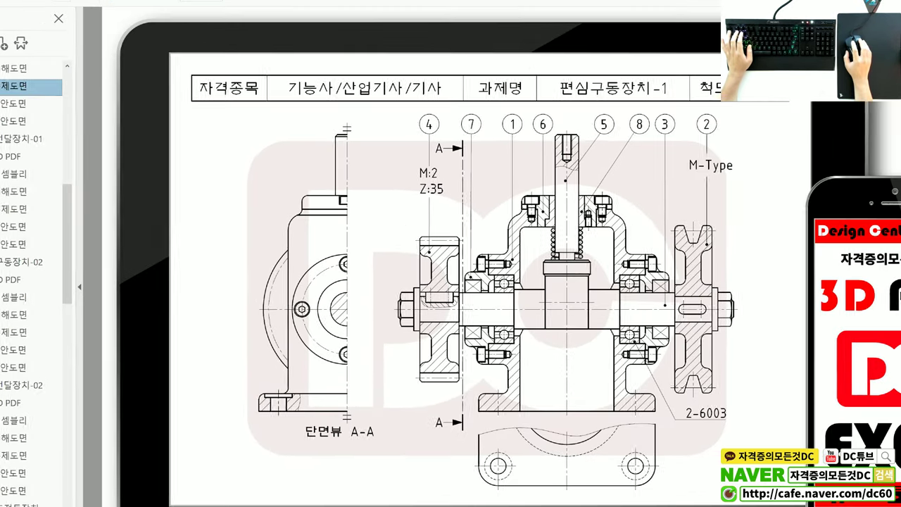
left_click_drag(477, 255, 646, 343)
left_click_drag(645, 283, 651, 322)
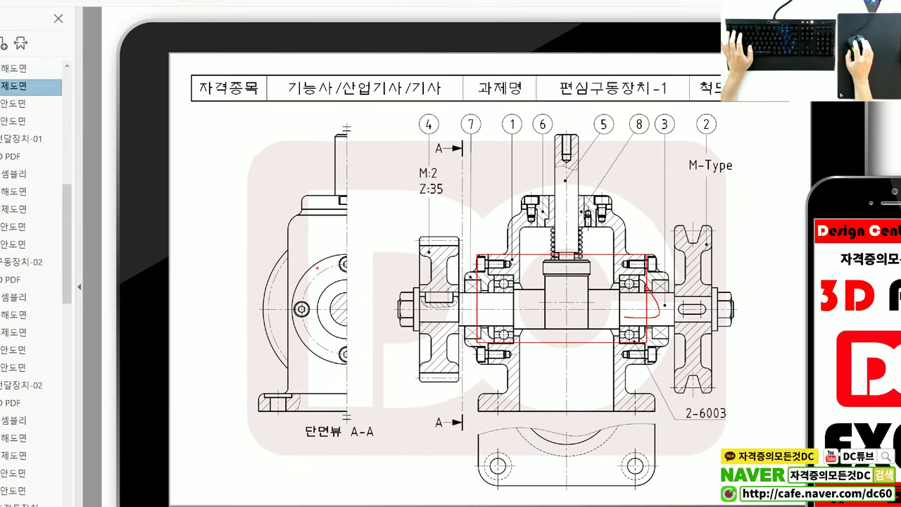
Circle the round flange and outline the left side view, then switch back to Inventor.
left_click_drag(366, 257, 317, 252)
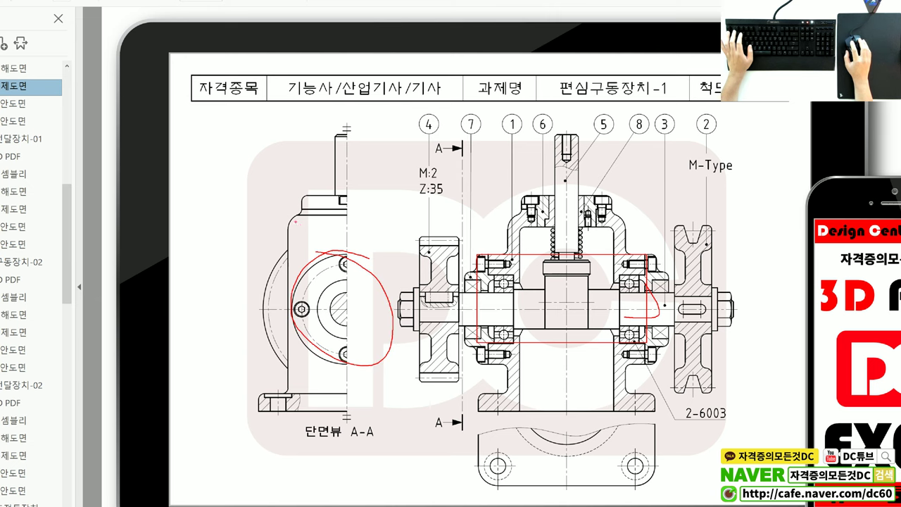
left_click_drag(288, 211, 305, 314)
left_click_drag(279, 210, 380, 220)
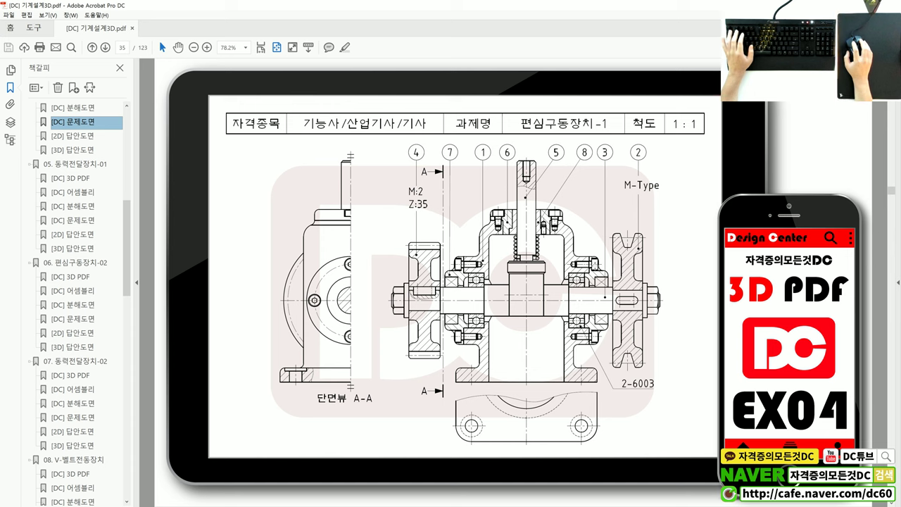
key("alt+Tab")
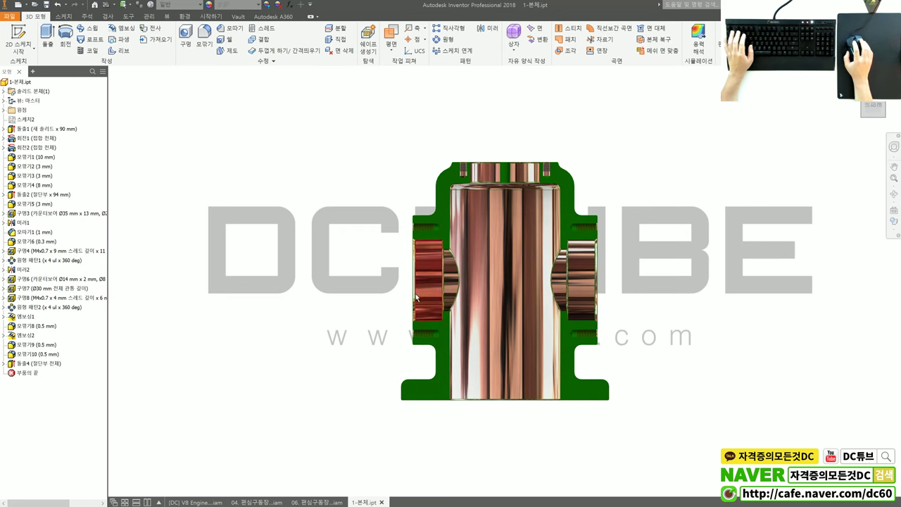
Show the half-cut 04. 편심구동장치-1.iam assembly from the front, then restore the Home view.
left_click(243, 502)
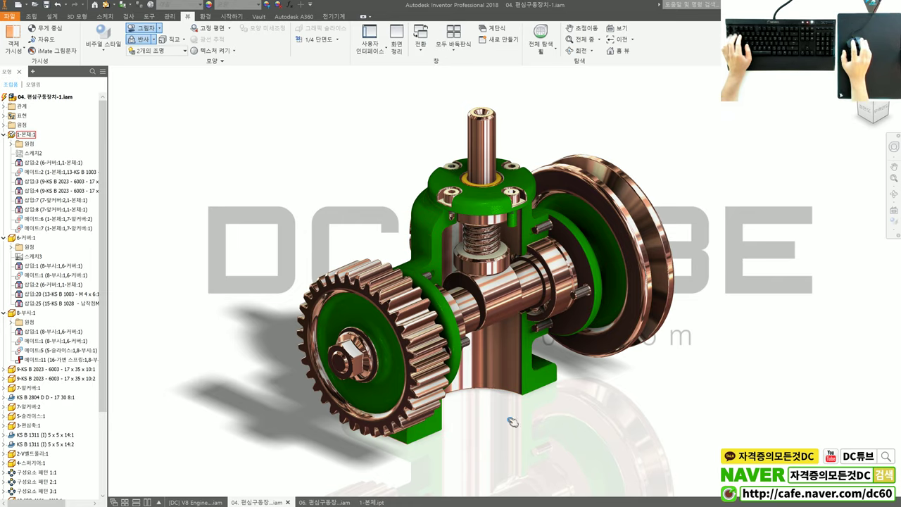
middle_click_drag(507, 390, 504, 351, "shift")
key("F6")
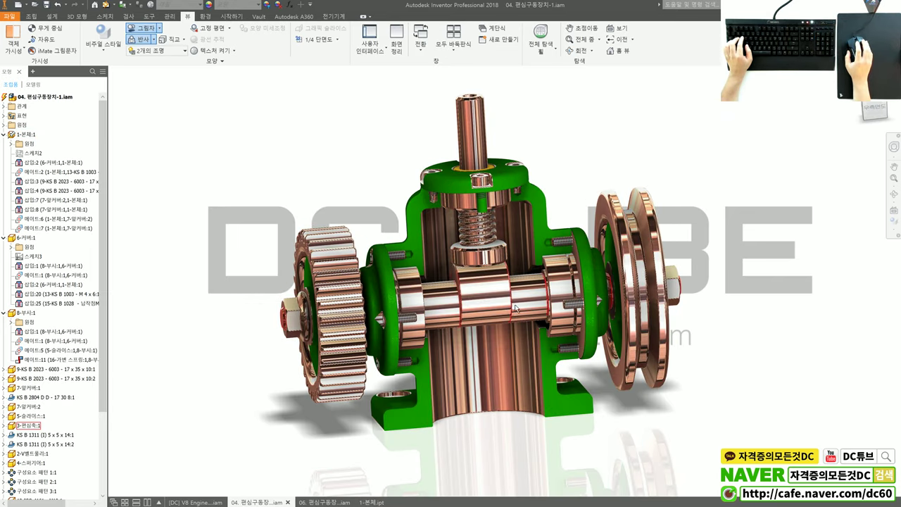
left_click(874, 109)
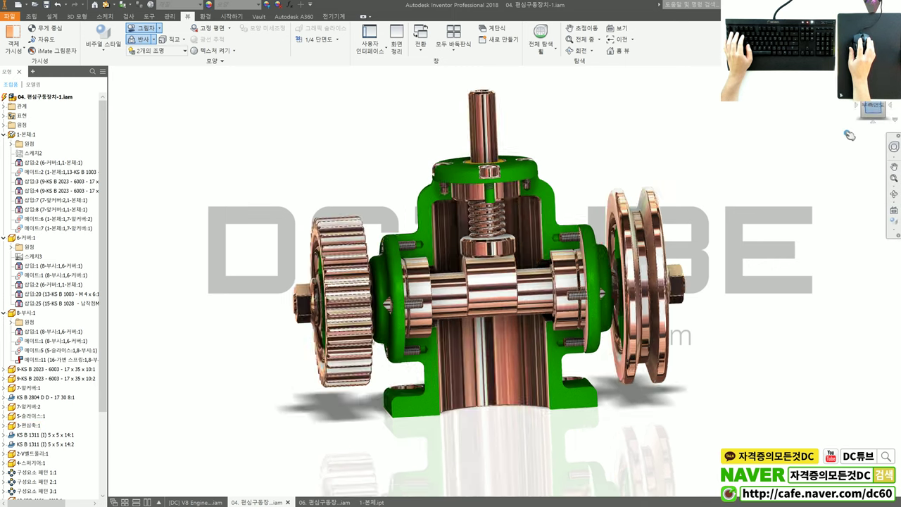
scroll(584, 205, "up", 5)
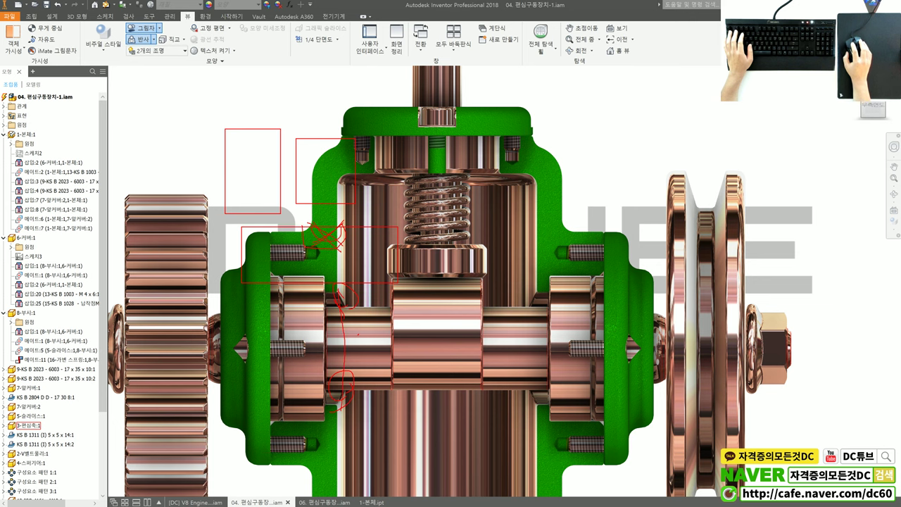
key("Escape")
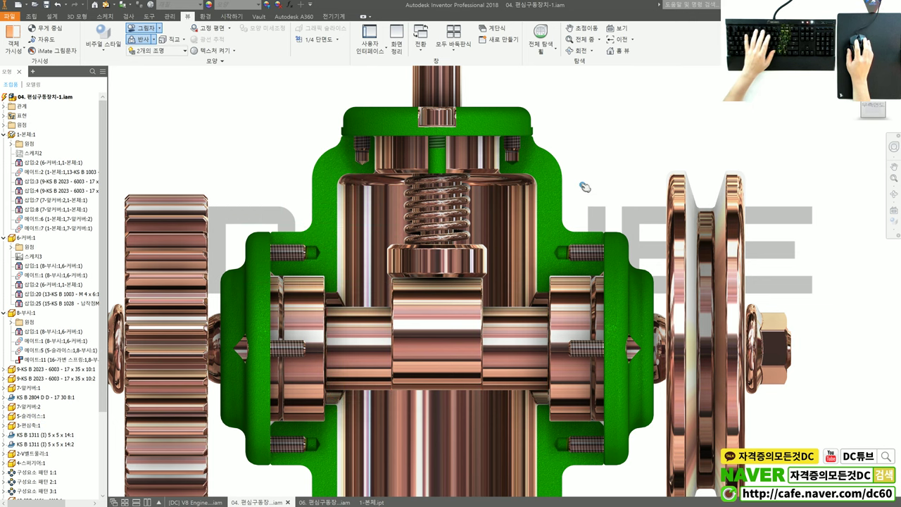
key("F6")
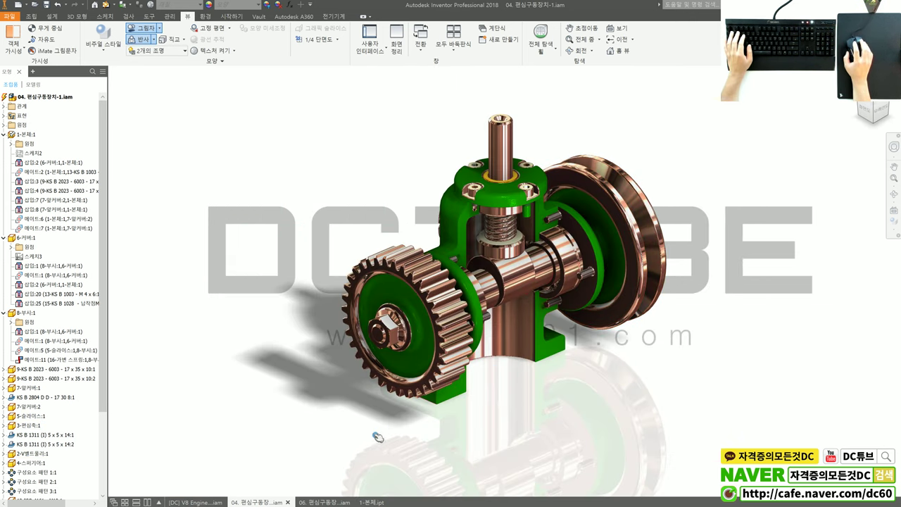
left_click(371, 502)
left_click(257, 502)
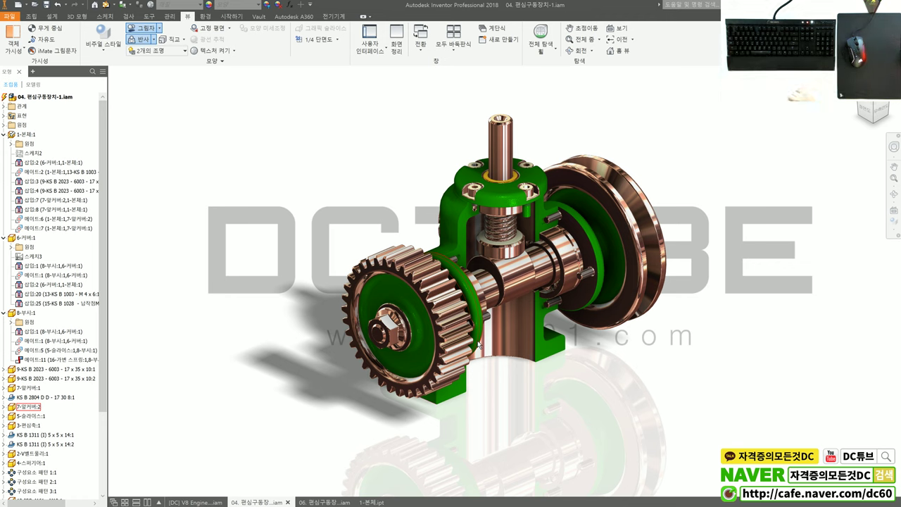
scroll(585, 323, "down", 3)
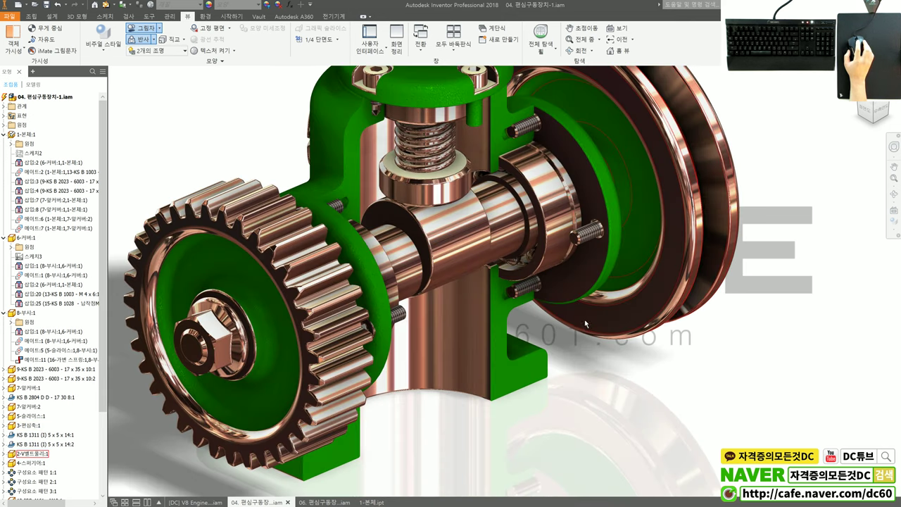
scroll(593, 354, "up", 3)
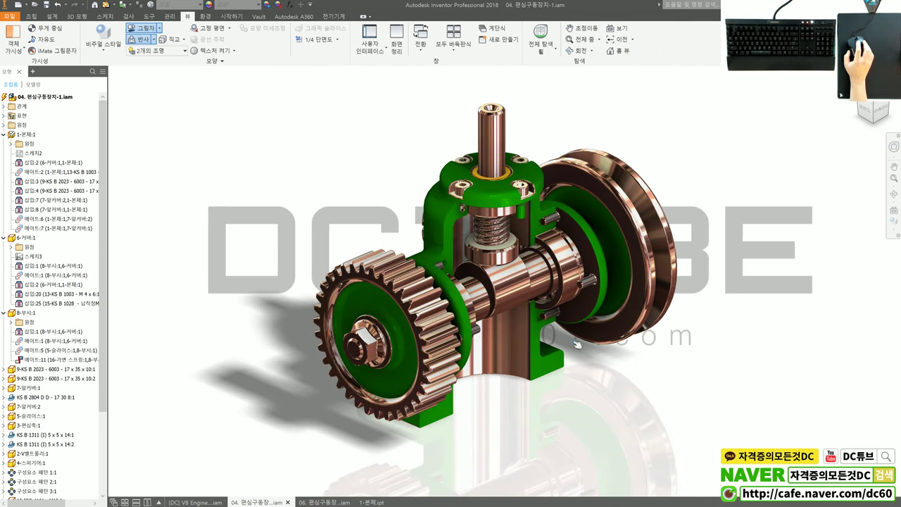